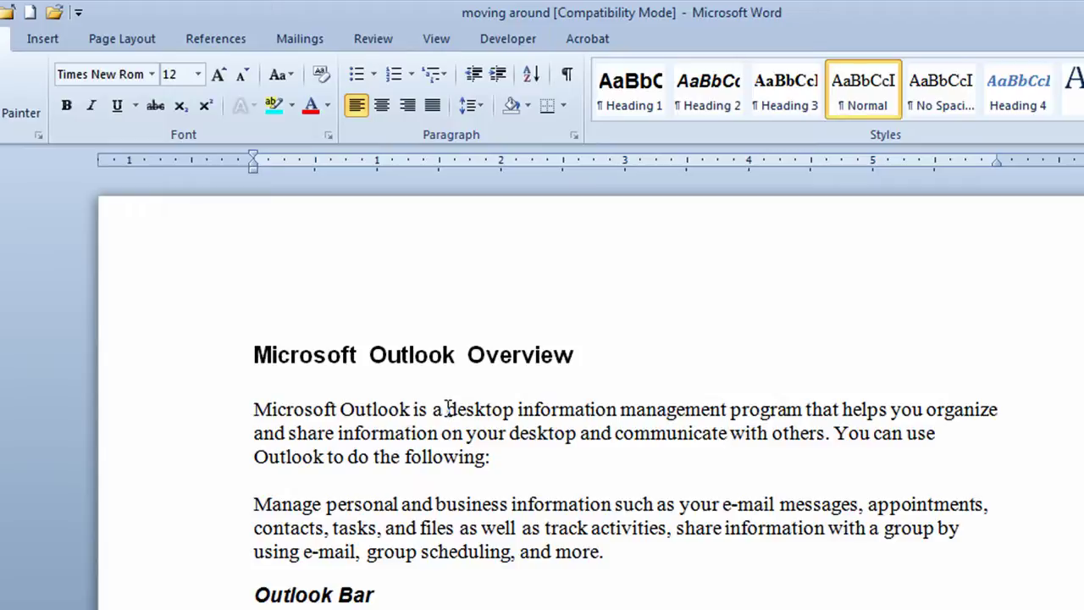
Step: Make the phrase "desktop information management program" in the first paragraph bold and purple
{"action": "left_click_drag", "start_coordinate": [447, 410], "coordinate": [757, 411]}
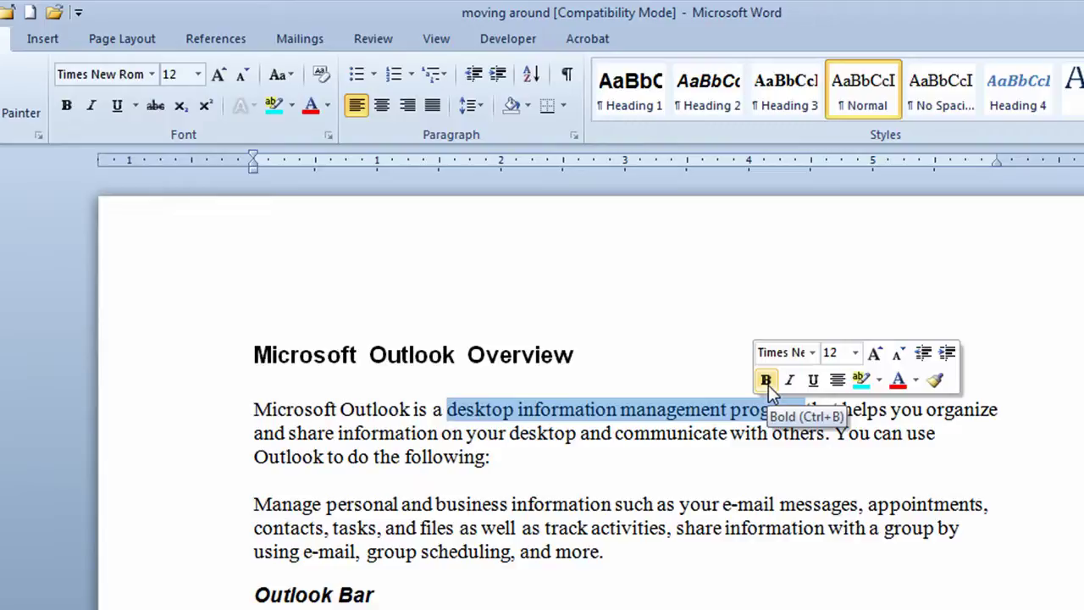
{"action": "left_click", "coordinate": [766, 381]}
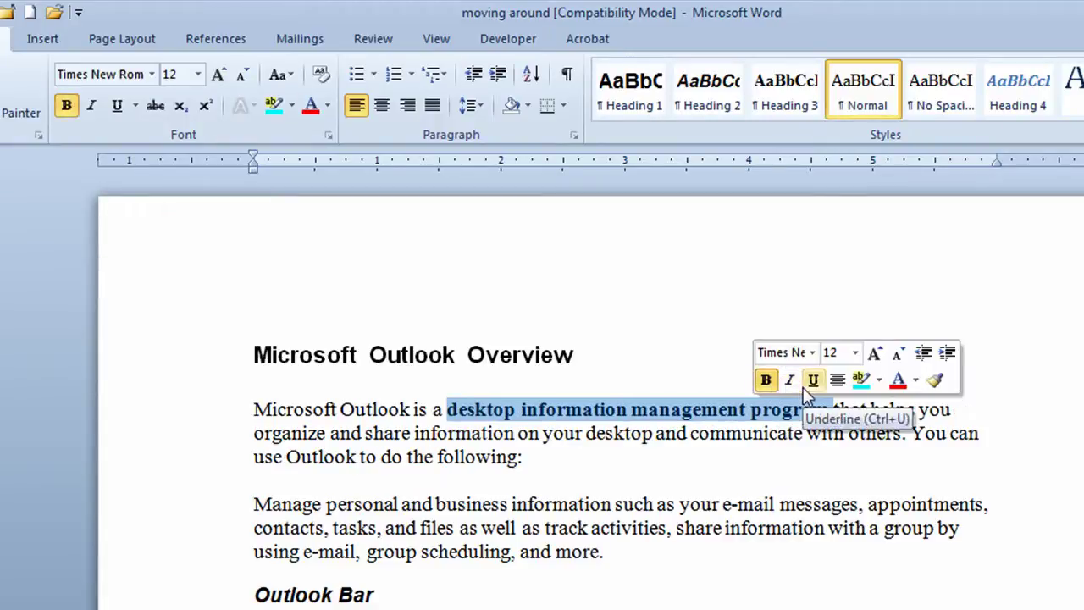
{"action": "left_click", "coordinate": [917, 381]}
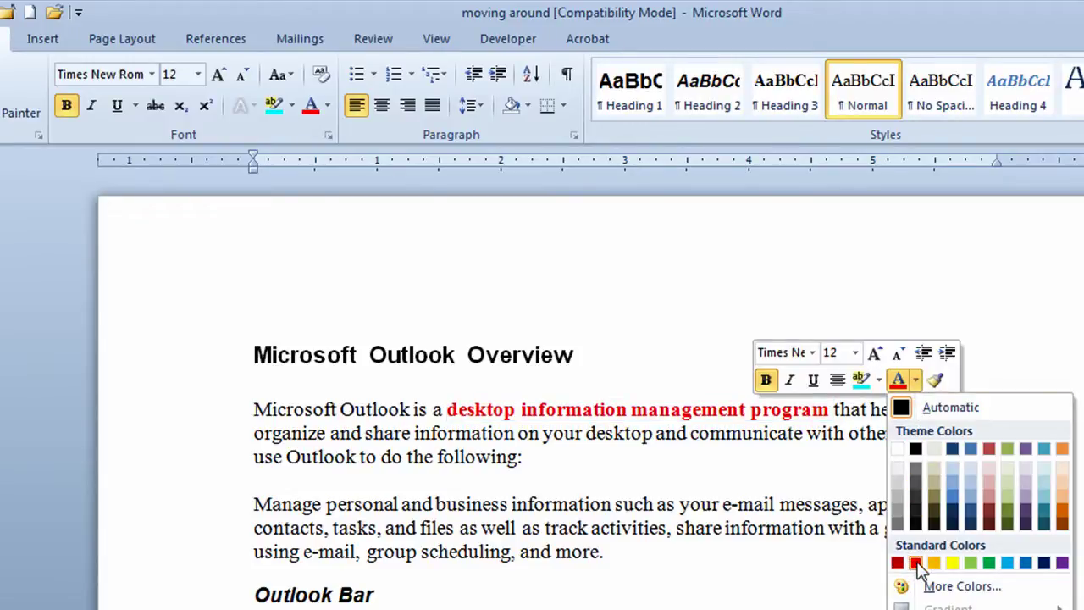
{"action": "left_click", "coordinate": [1063, 563]}
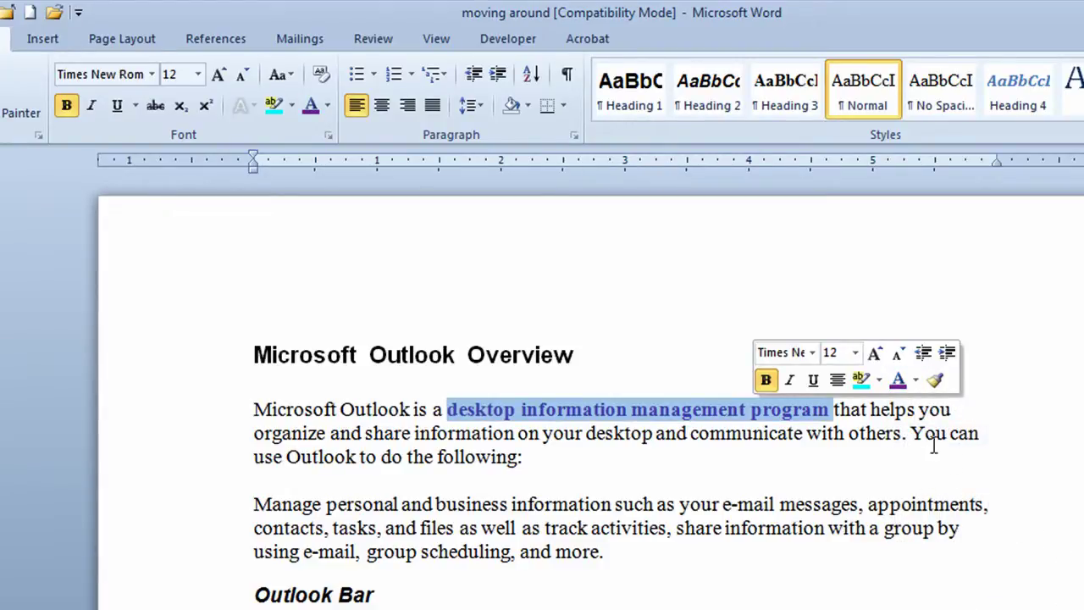
Step: Grow the font of "desktop information management program" to 16, and shrink it back to 12
{"action": "left_click", "coordinate": [857, 353]}
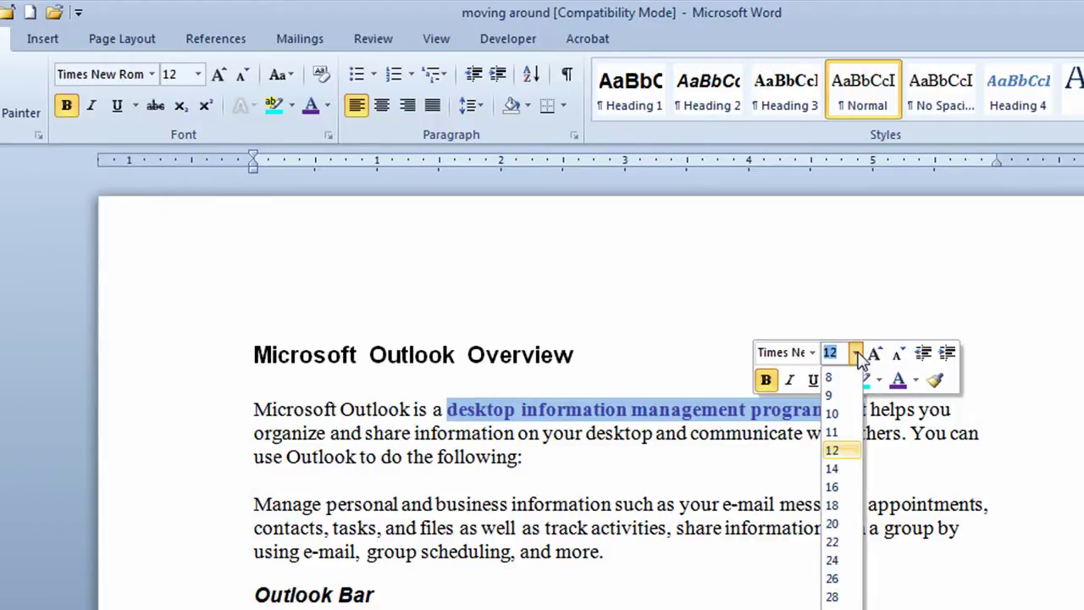
{"action": "left_click", "coordinate": [857, 354]}
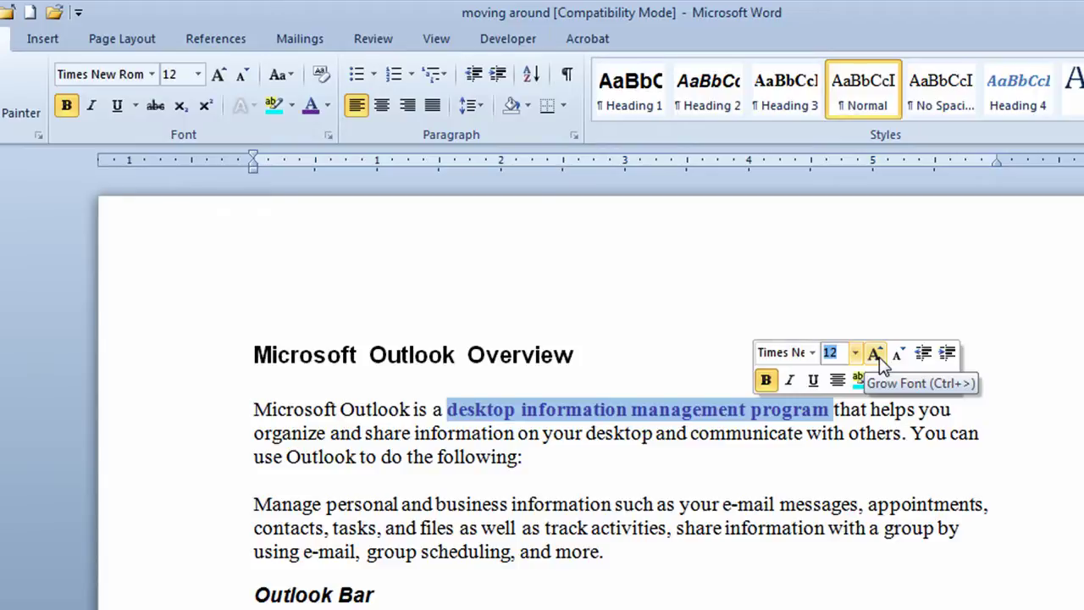
{"action": "left_click", "coordinate": [878, 354]}
{"action": "left_click", "coordinate": [877, 354]}
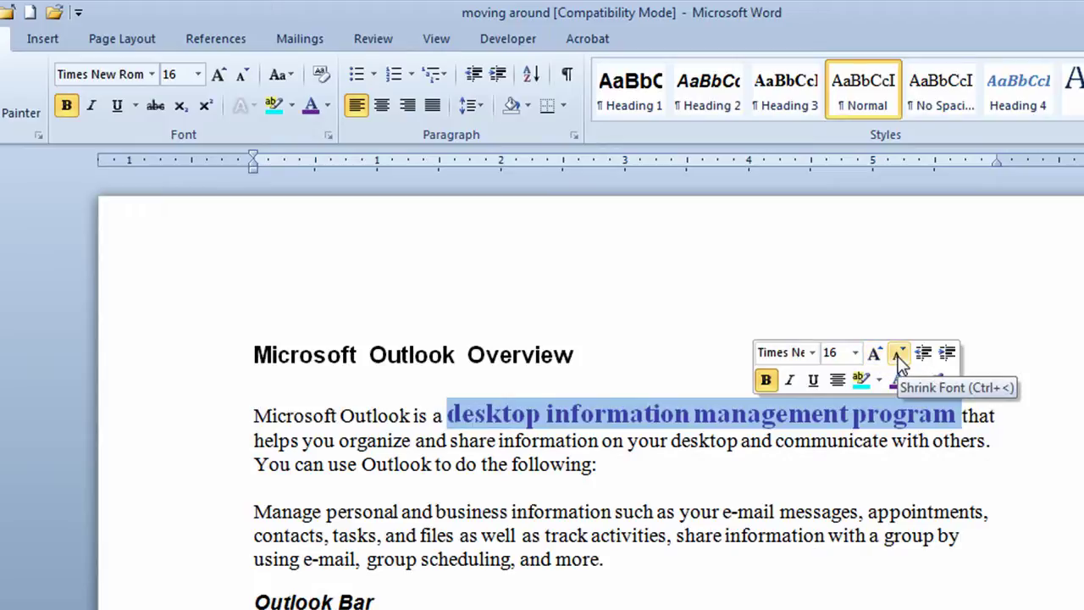
{"action": "left_click", "coordinate": [899, 356]}
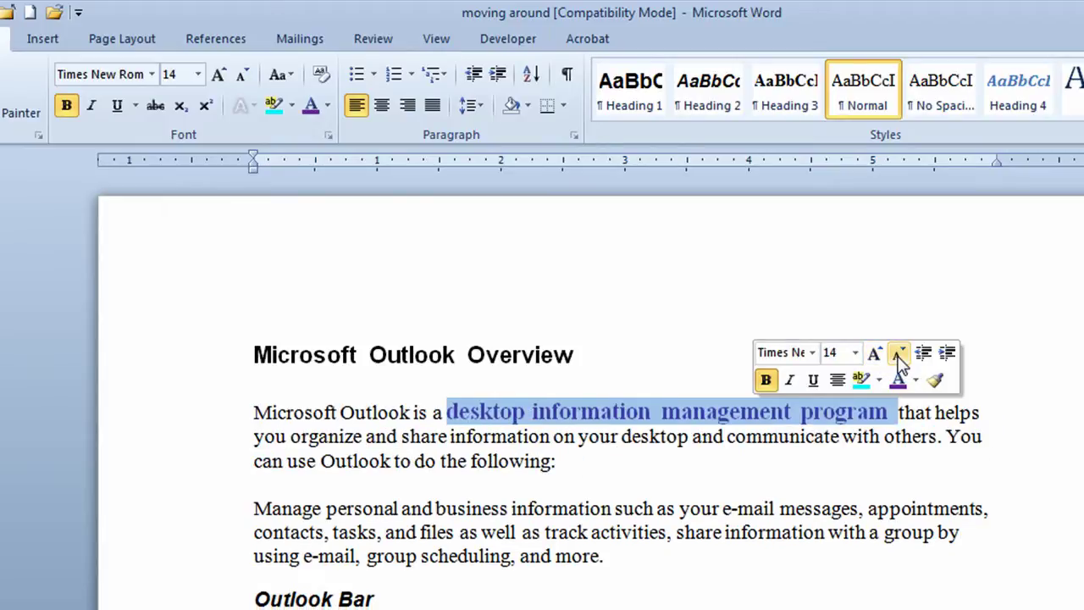
{"action": "left_click", "coordinate": [900, 356]}
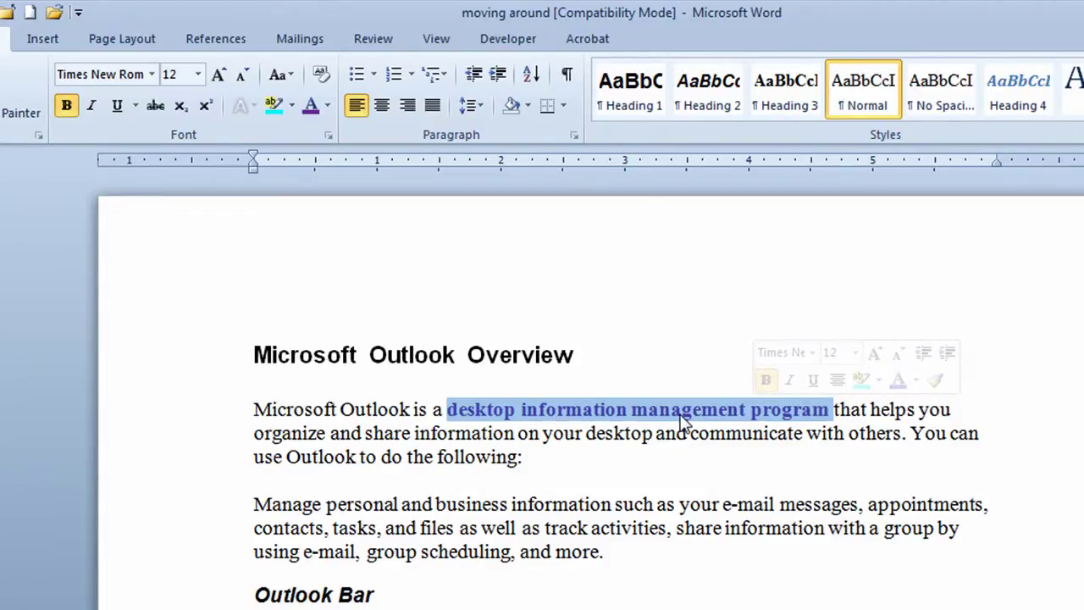
Step: Undo the font size, colour and bold changes made to "desktop information management program"
{"action": "left_click_drag", "start_coordinate": [587, 433], "coordinate": [702, 427]}
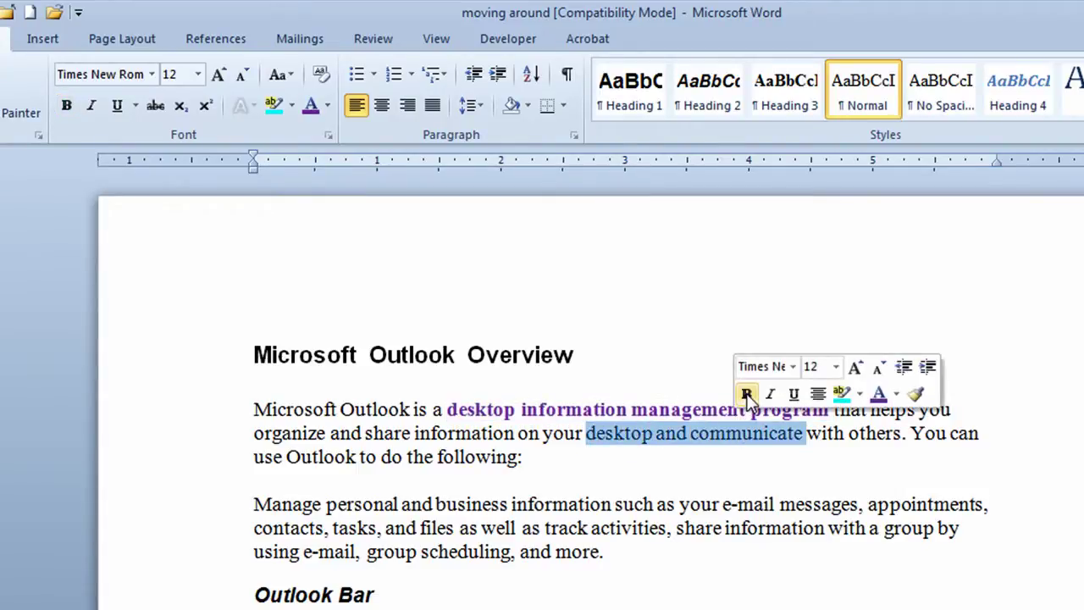
{"action": "left_click", "coordinate": [687, 434]}
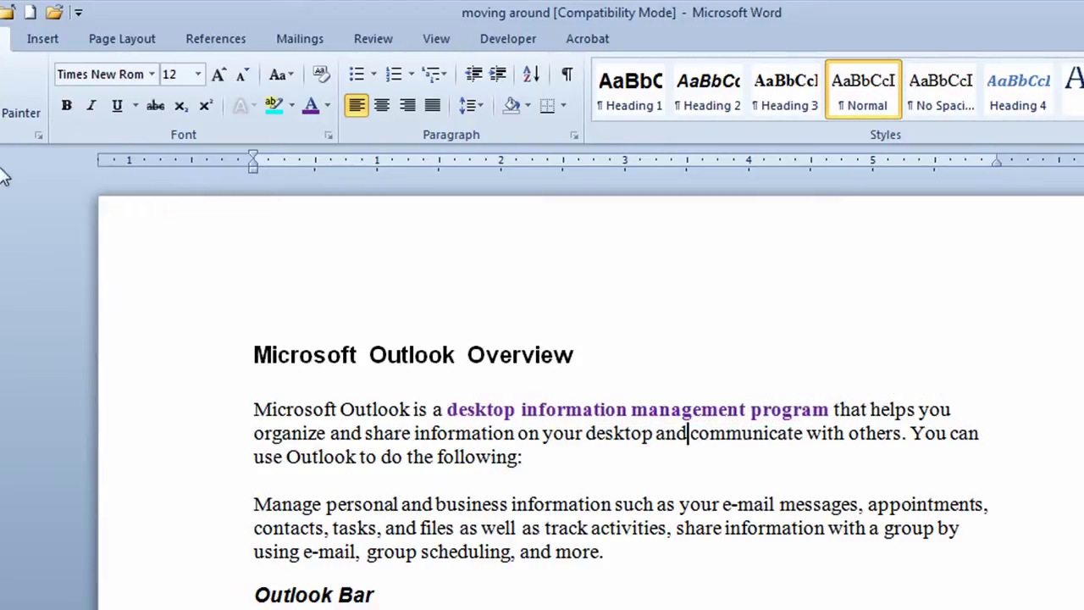
{"action": "key", "text": "ctrl+z"}
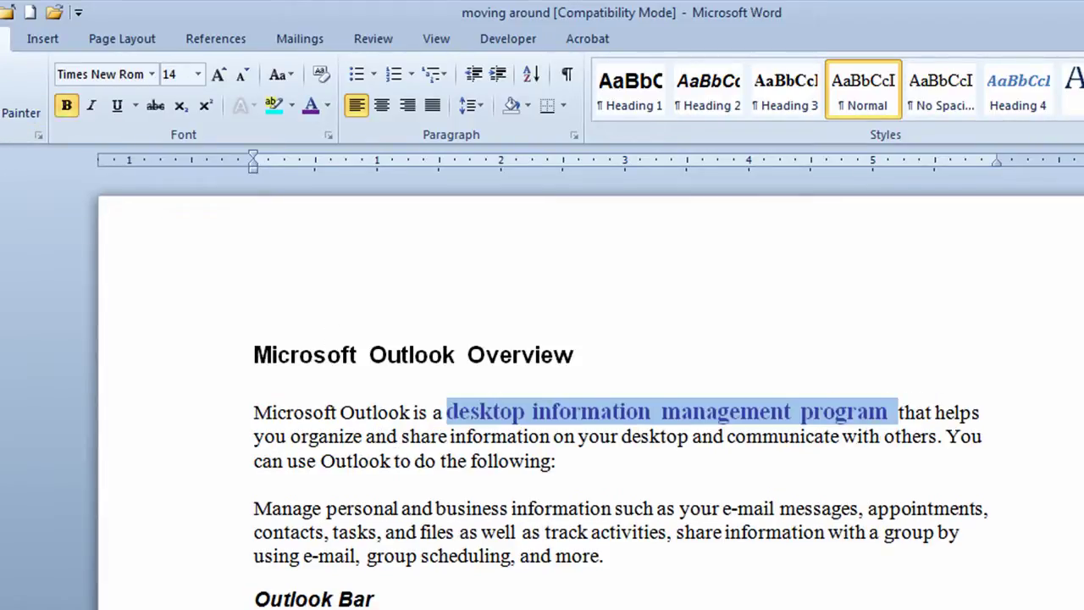
{"action": "key", "text": "ctrl+z"}
{"action": "key", "text": "ctrl+z"}
{"action": "key", "text": "ctrl+z"}
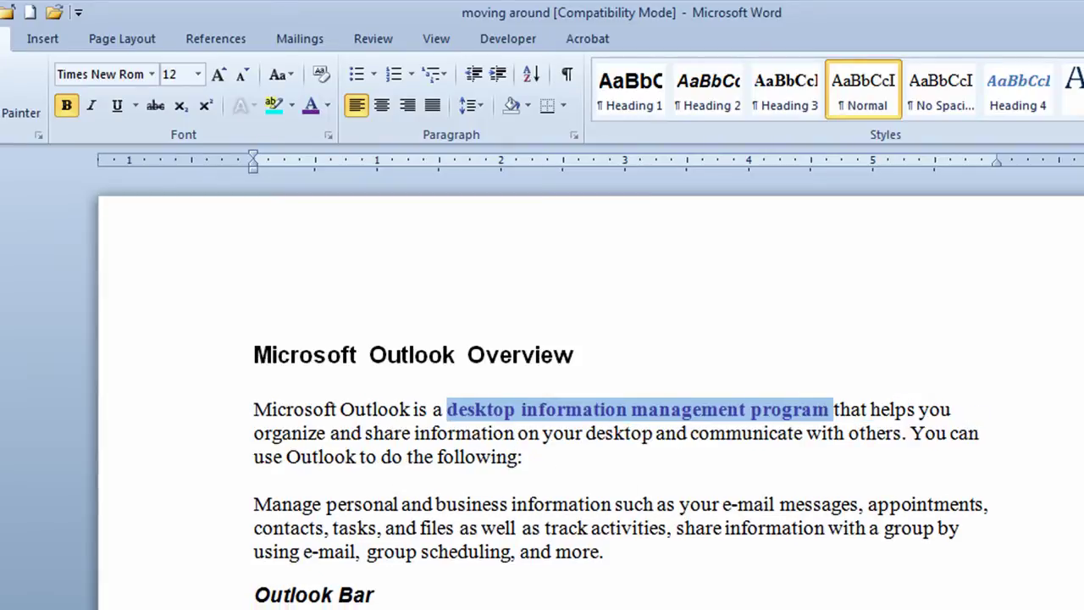
{"action": "key", "text": "ctrl+z"}
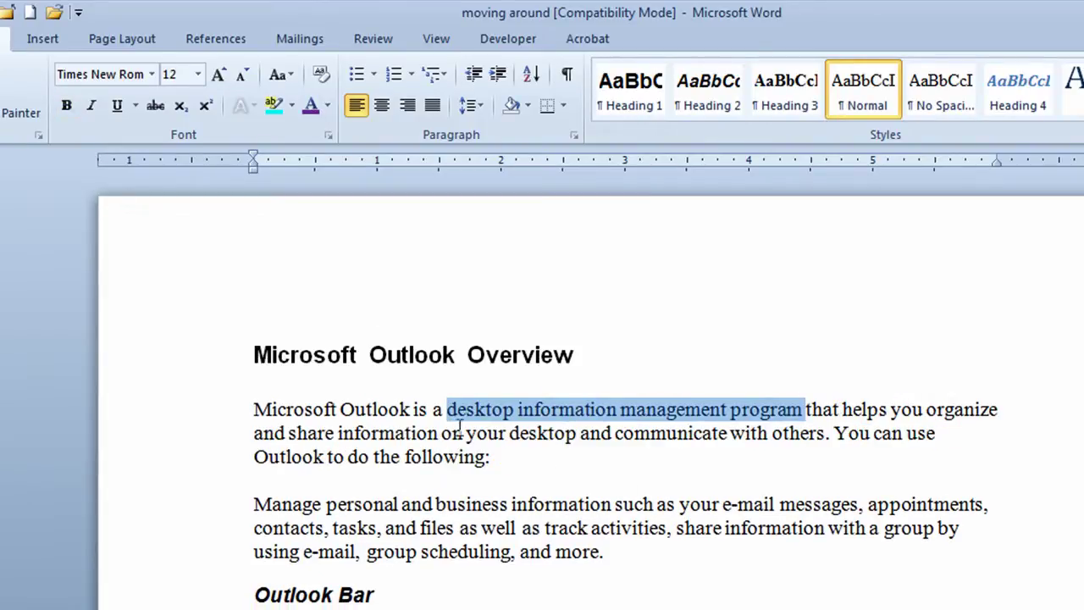
{"action": "left_click", "coordinate": [540, 436]}
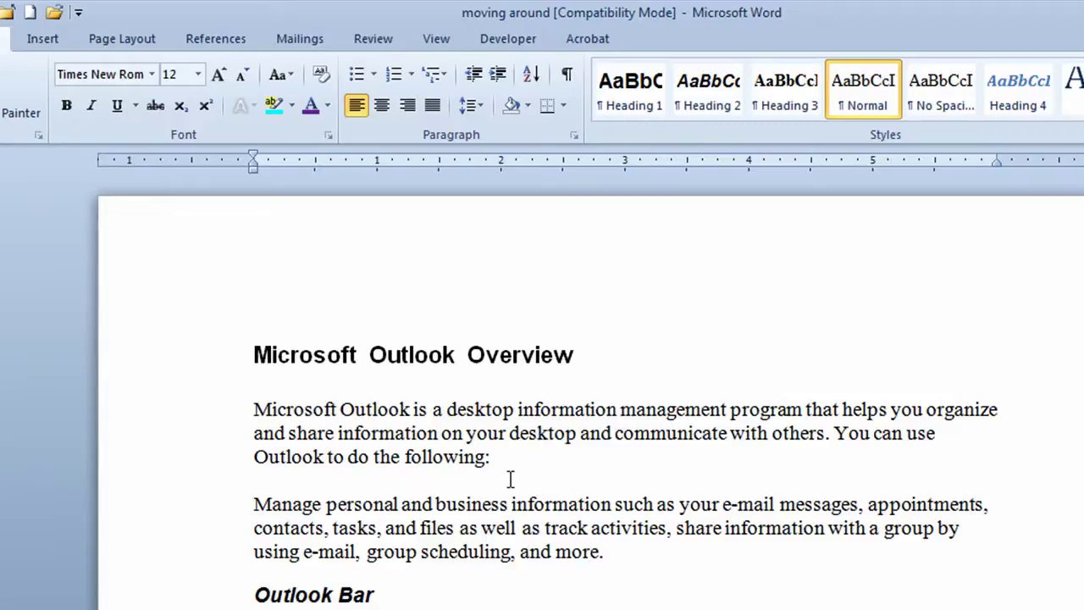
Step: Underline, italicize and bold the word "Outlook" in the first line of the opening paragraph
{"action": "double_click", "coordinate": [380, 408]}
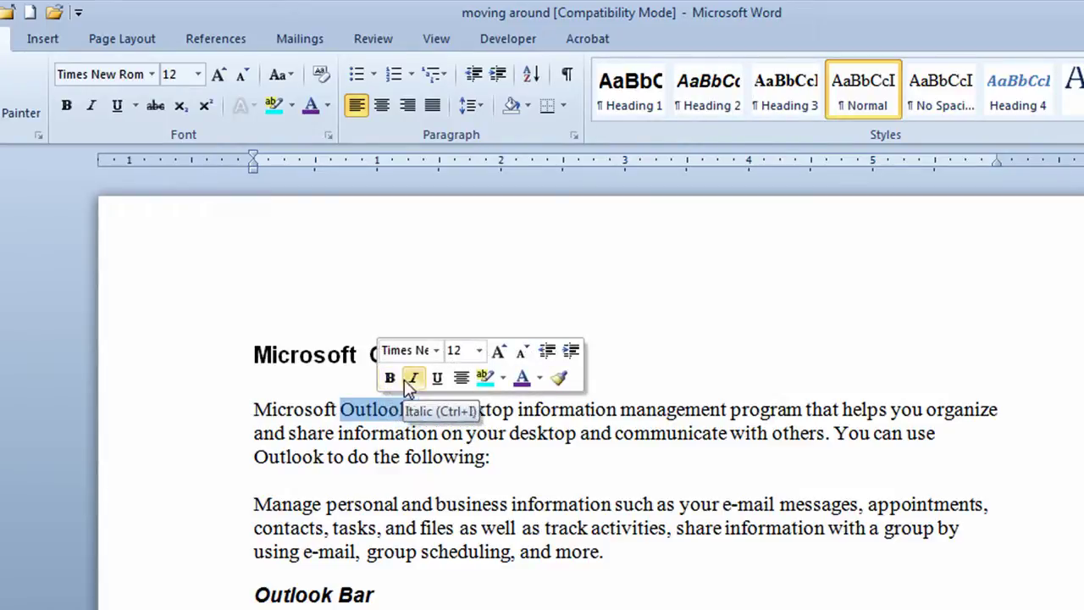
{"action": "left_click", "coordinate": [437, 379]}
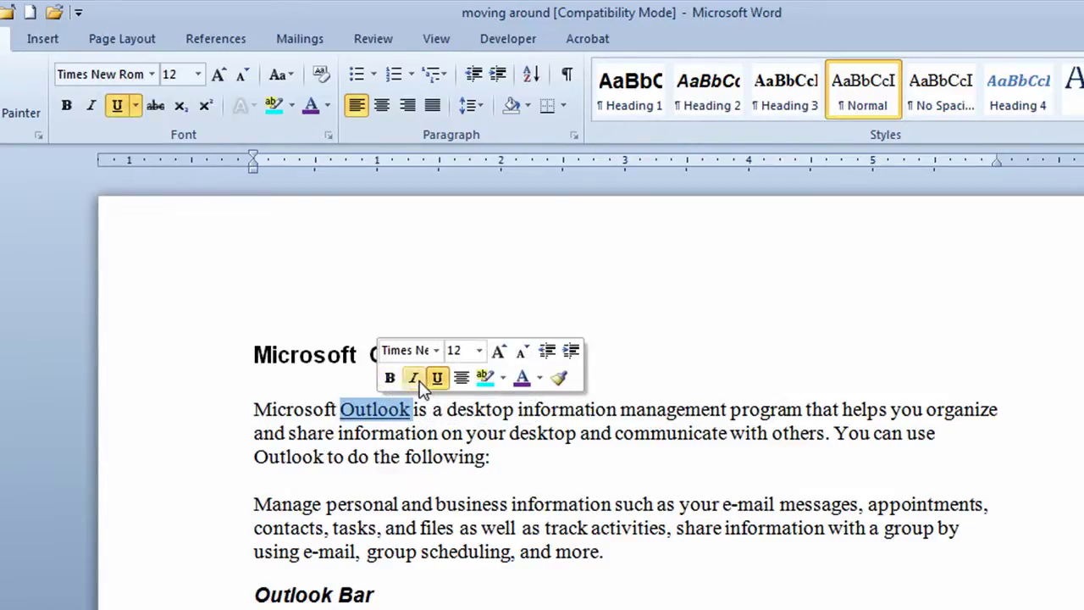
{"action": "left_click", "coordinate": [413, 378]}
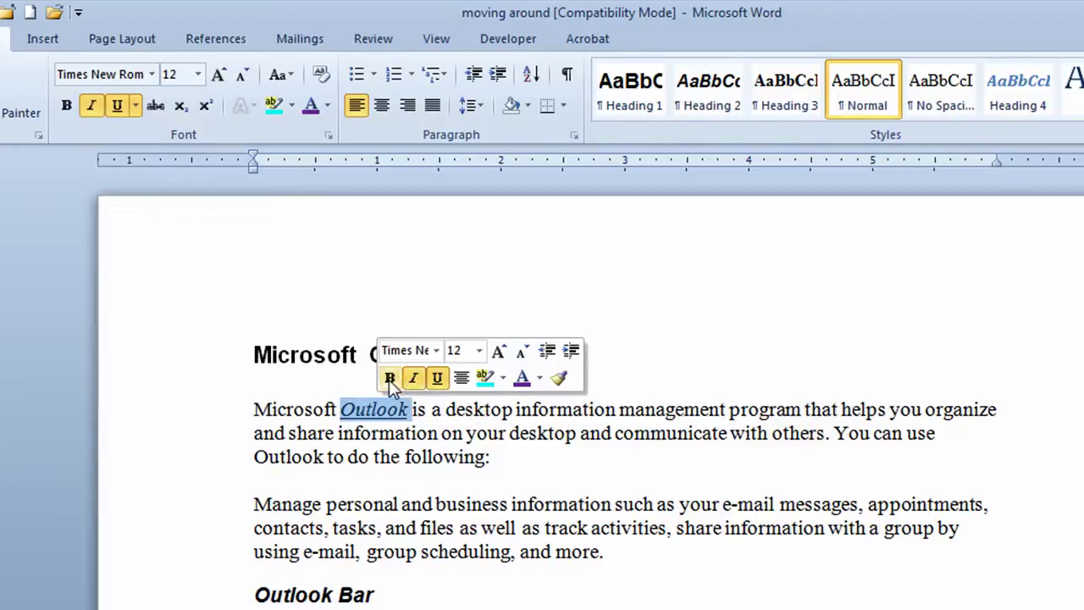
{"action": "left_click", "coordinate": [390, 378]}
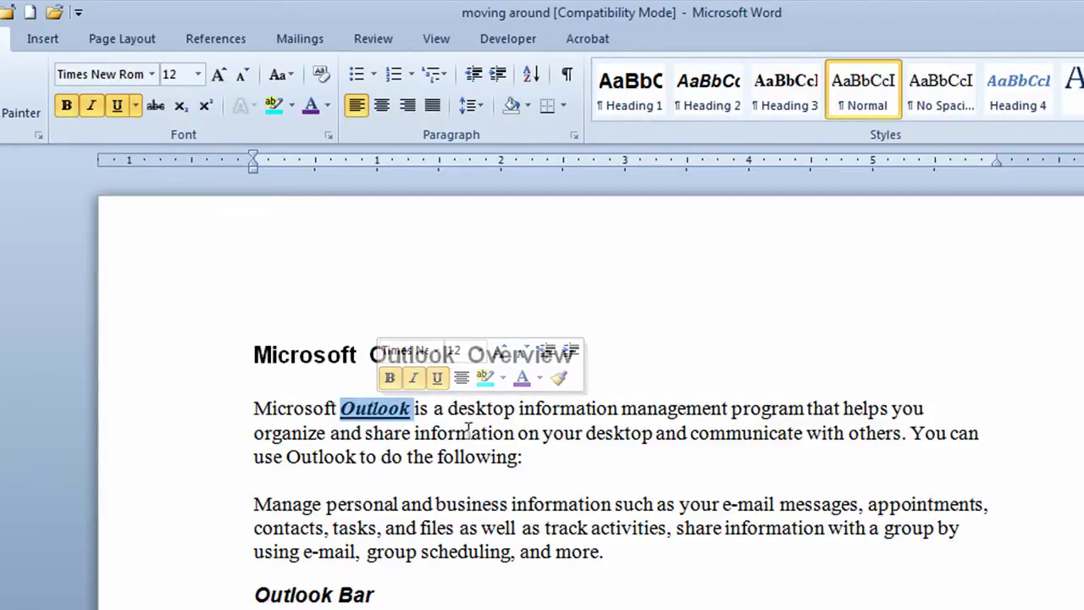
Step: Undo the bold, italic and underline formatting on the word "Outlook" and clear the selection
{"action": "double_click", "coordinate": [289, 434]}
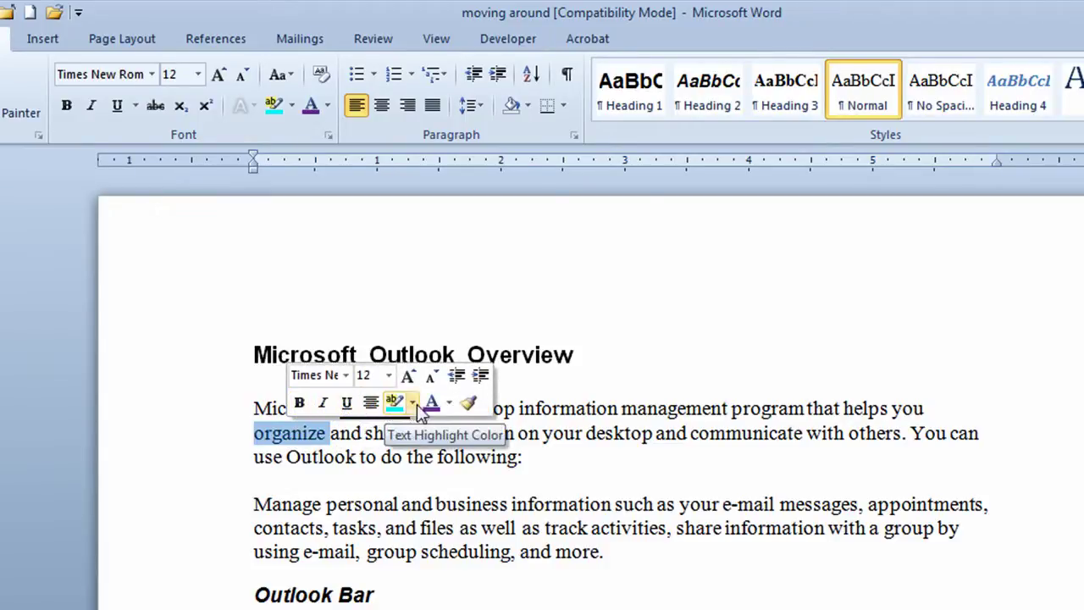
{"action": "left_click", "coordinate": [540, 454]}
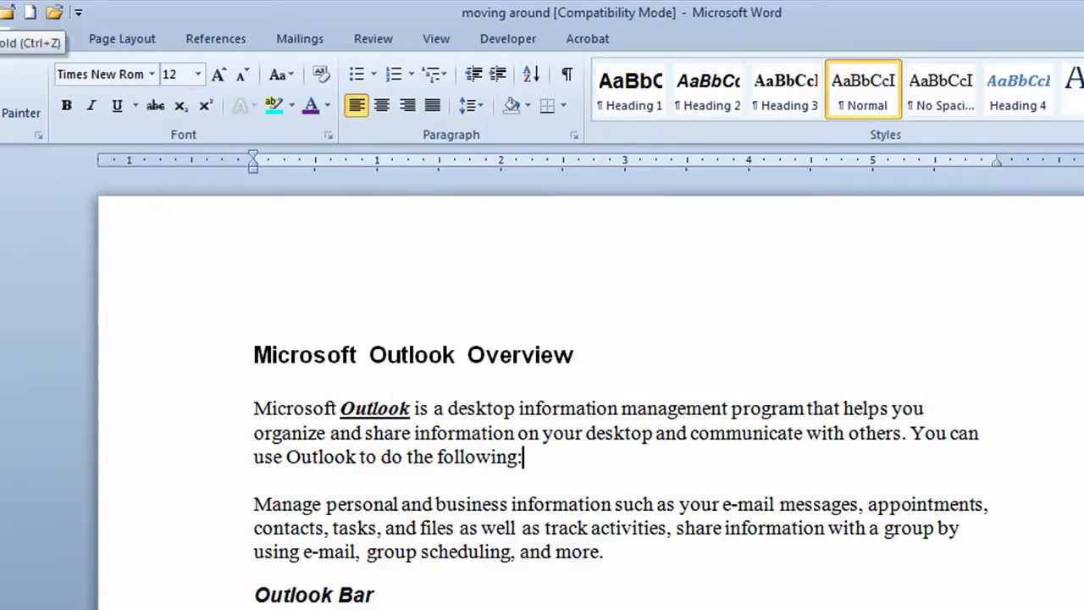
{"action": "key", "text": "ctrl+z"}
{"action": "key", "text": "ctrl+z"}
{"action": "key", "text": "ctrl+z"}
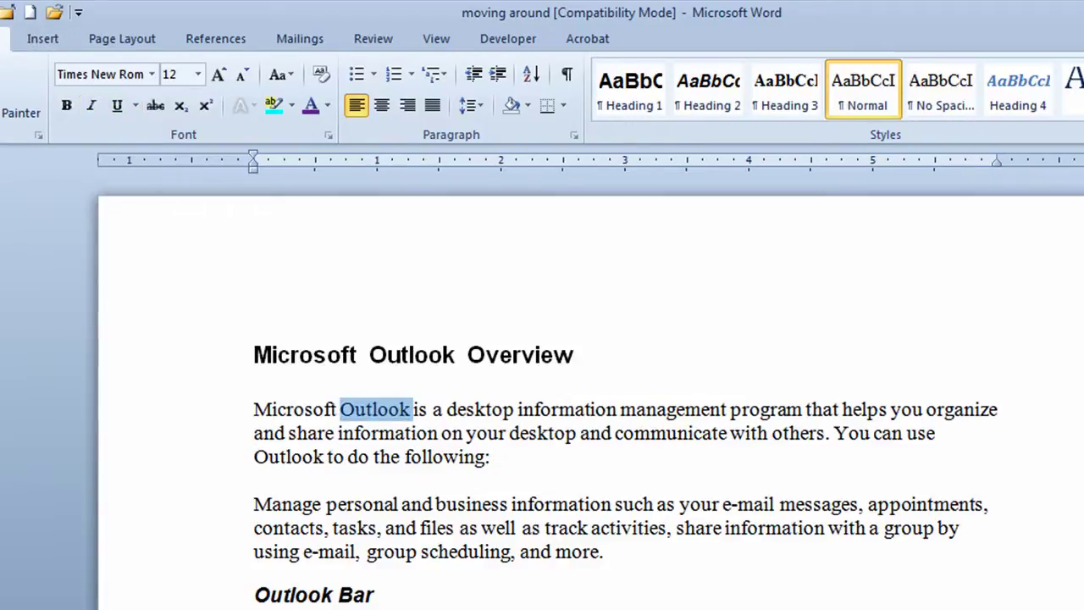
{"action": "left_click", "coordinate": [530, 450]}
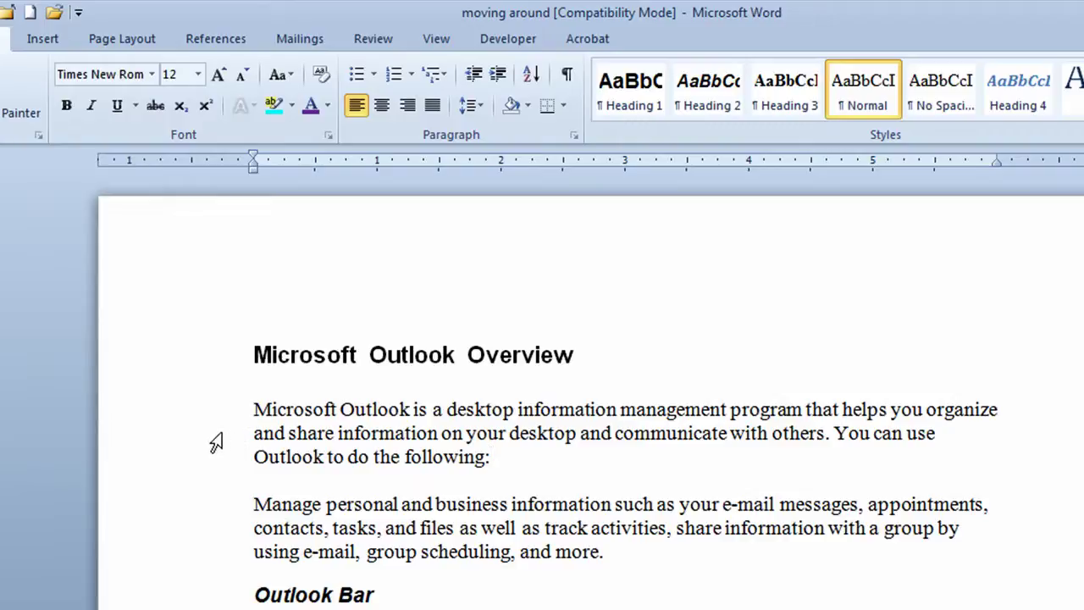
Step: Underline the second line of the opening paragraph and make the entire paragraph bold
{"action": "left_click", "coordinate": [216, 442]}
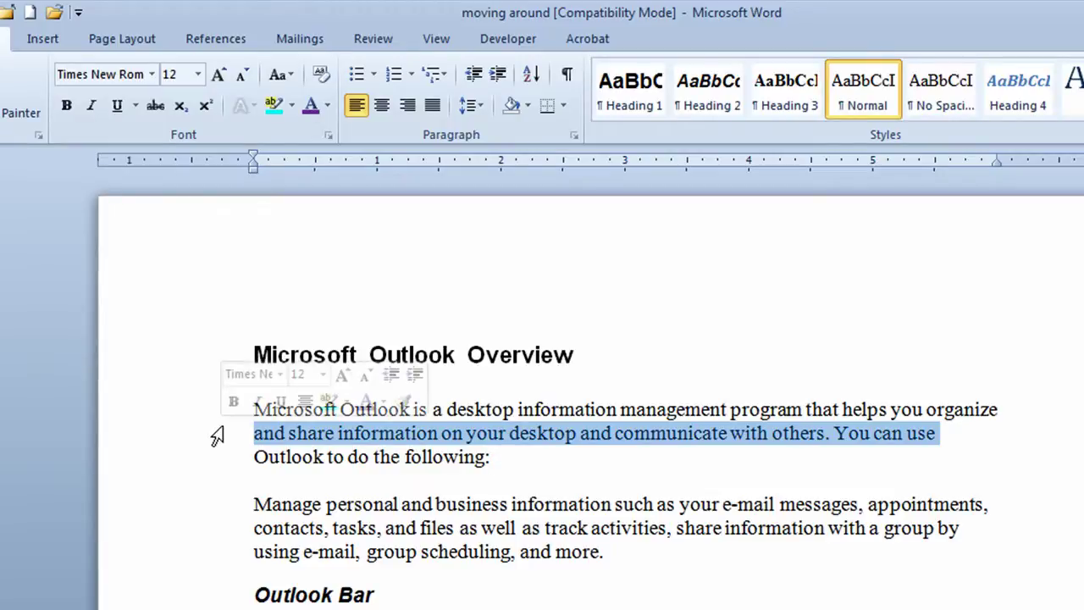
{"action": "left_click", "coordinate": [282, 401]}
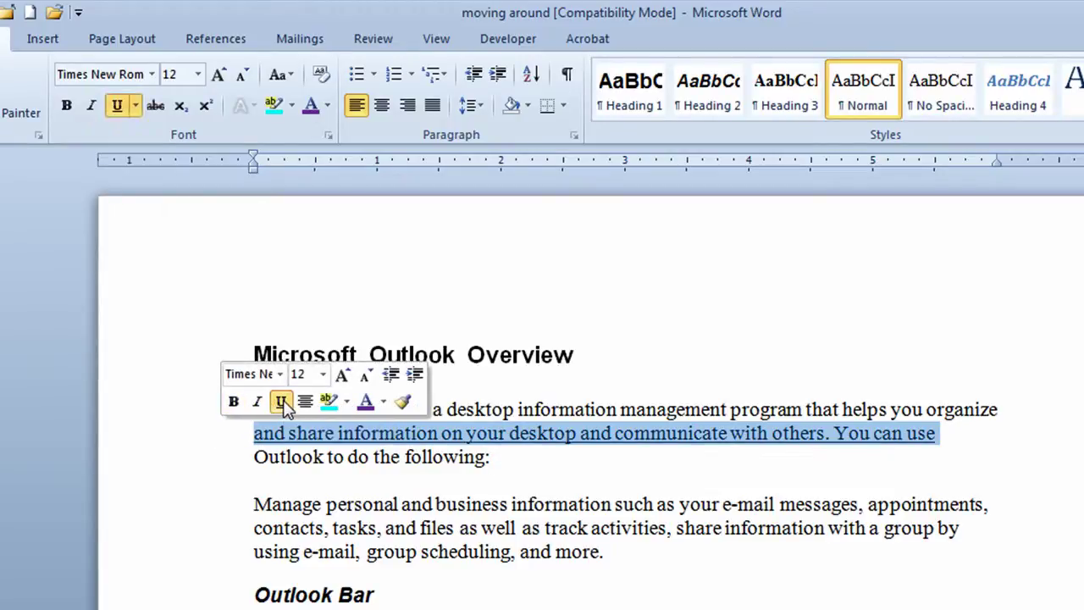
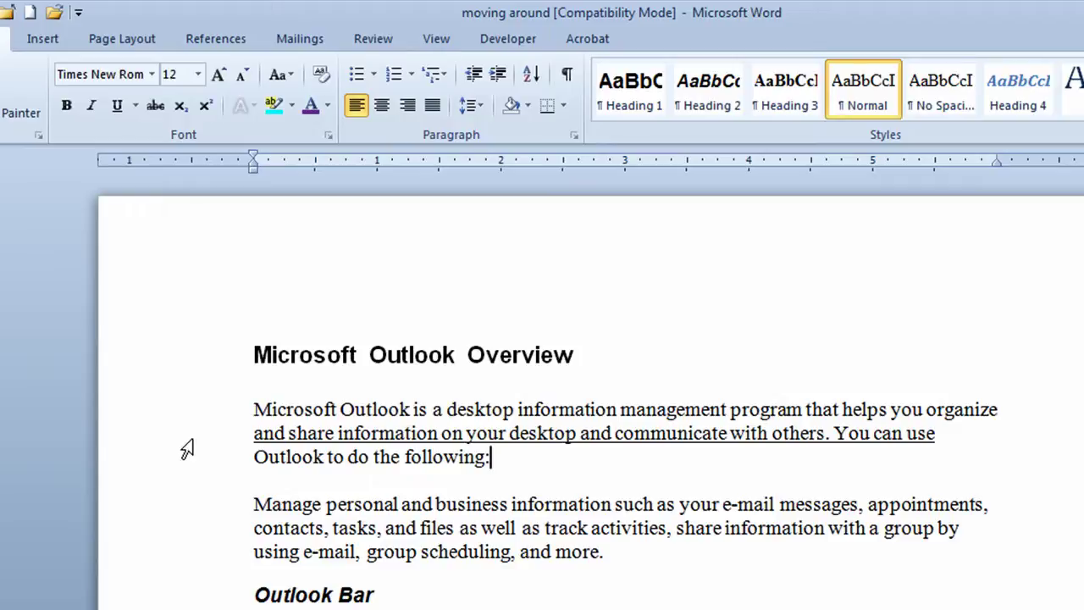
{"action": "double_click", "coordinate": [188, 449]}
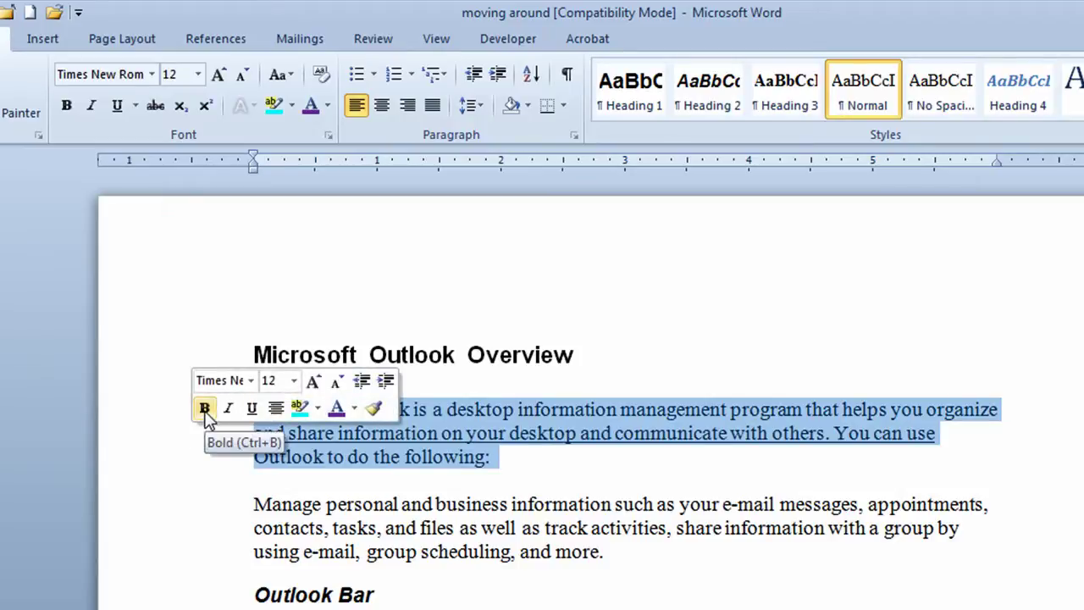
{"action": "left_click", "coordinate": [204, 410]}
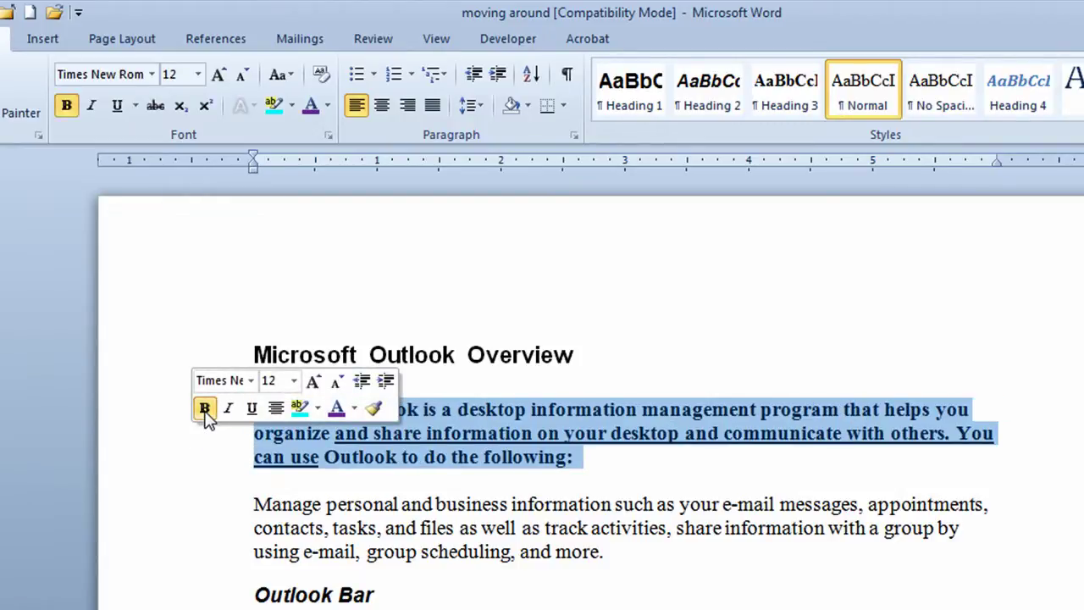
{"action": "left_click", "coordinate": [656, 467]}
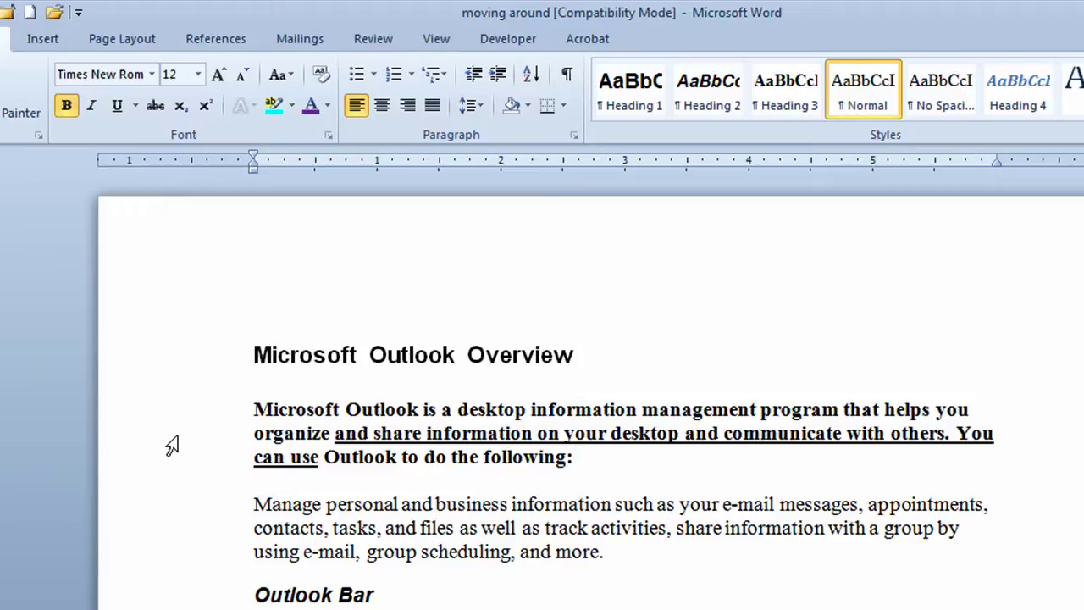
Step: Practise selecting the opening paragraph's first line and the entire document, and clear the selection
{"action": "key", "text": "ctrl+a"}
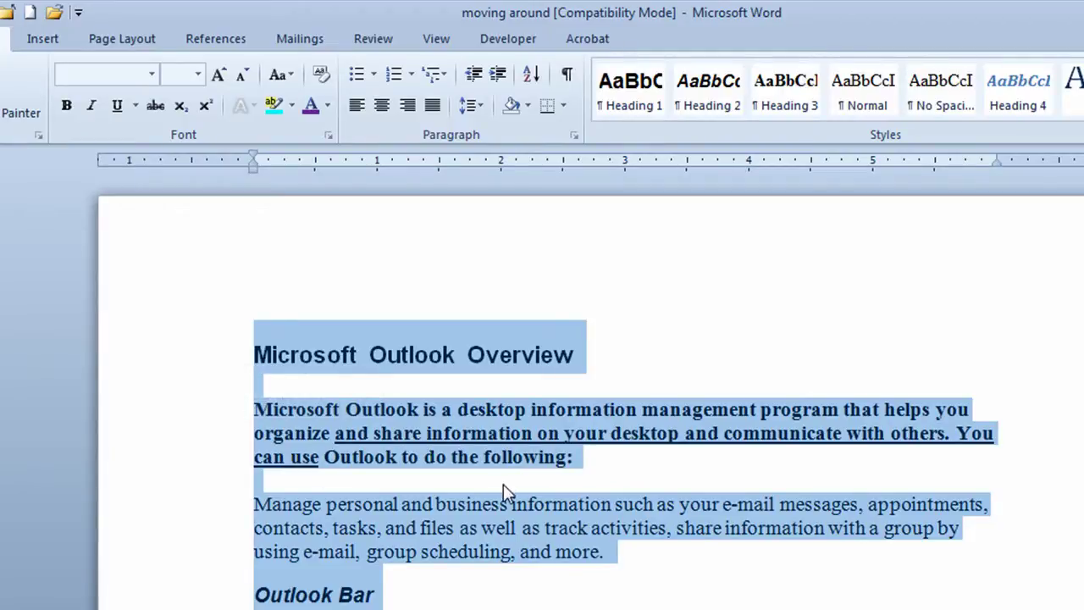
{"action": "left_click", "coordinate": [636, 467]}
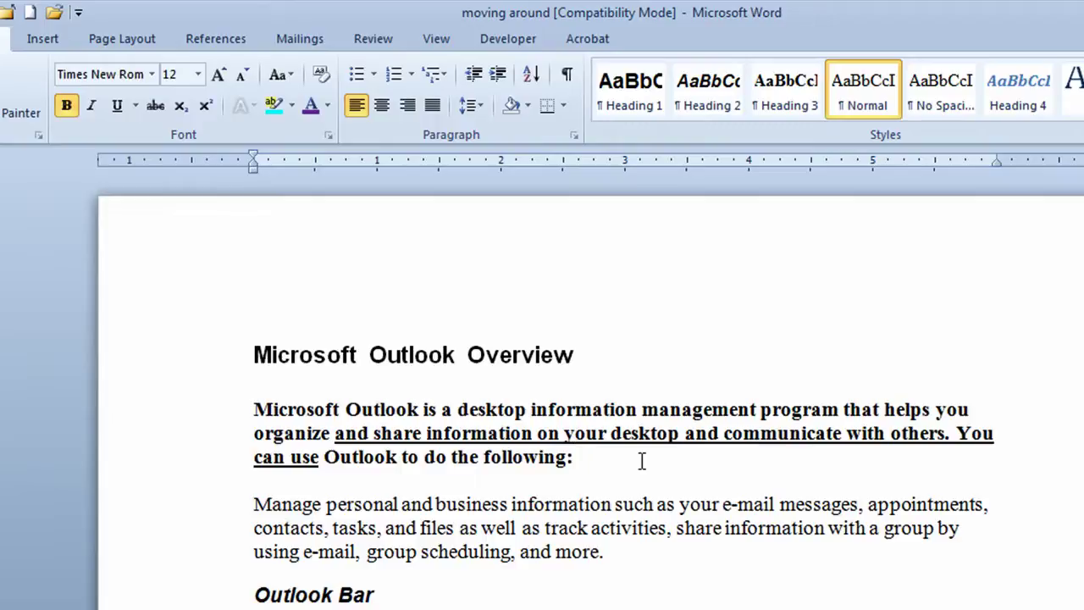
{"action": "left_click", "coordinate": [183, 419]}
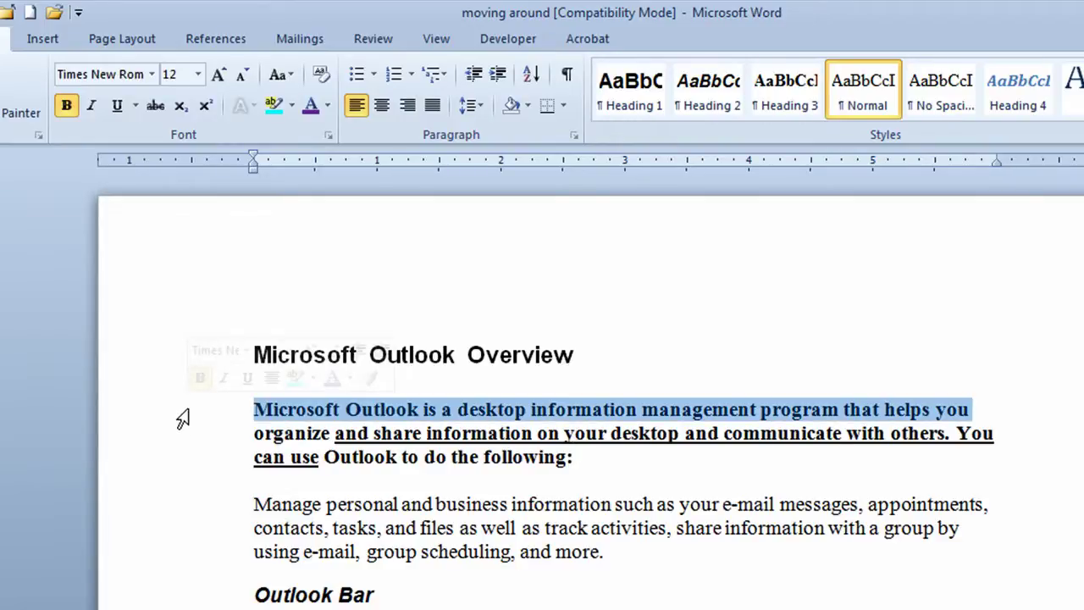
{"action": "double_click", "coordinate": [183, 419]}
{"action": "key", "text": "ctrl+a"}
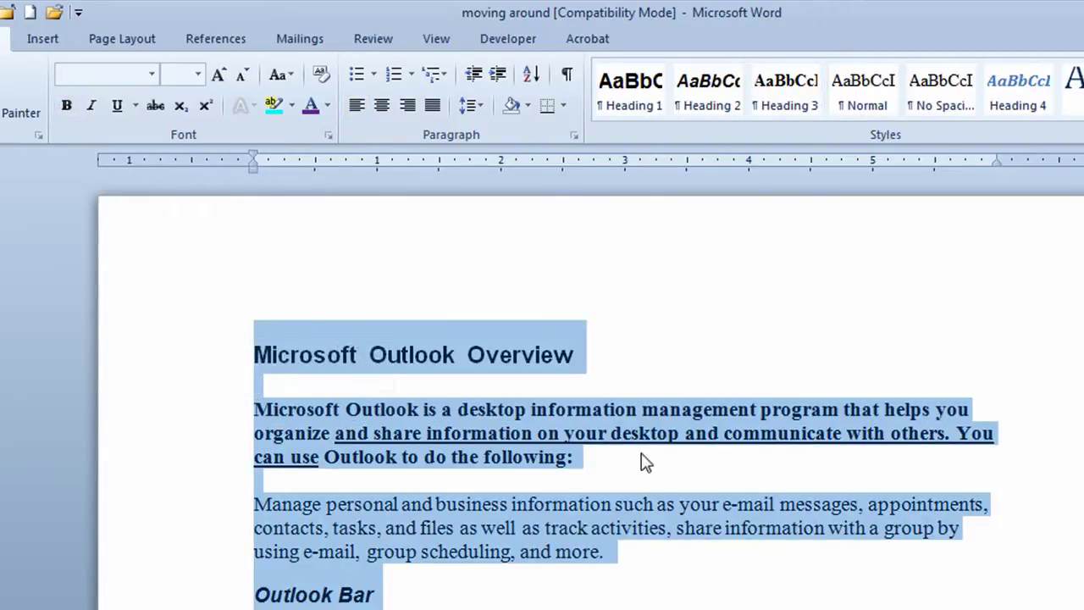
{"action": "left_click", "coordinate": [653, 462]}
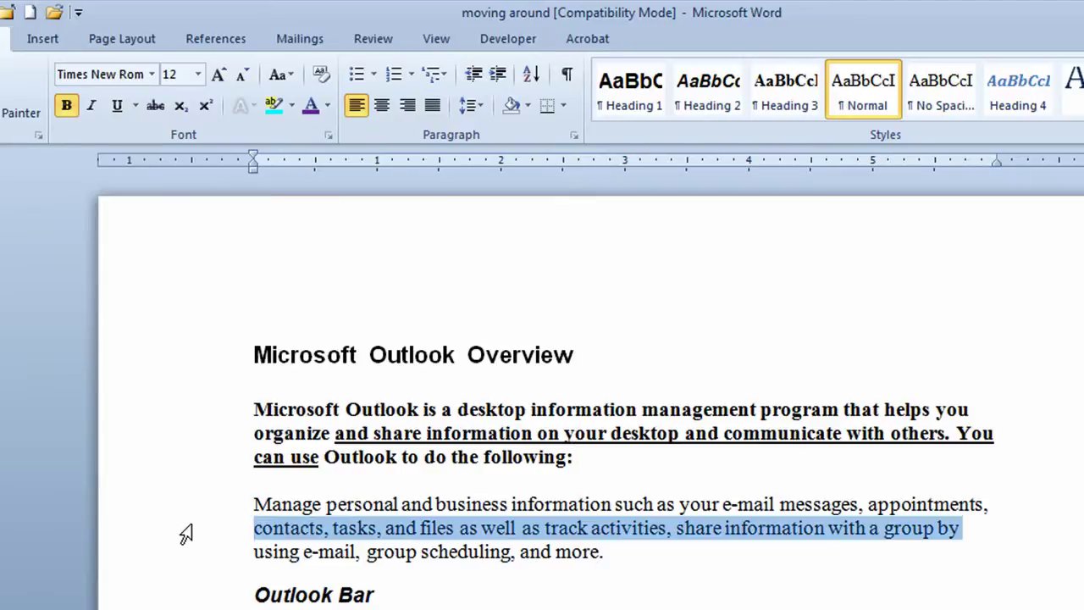
Step: Apply a thick red underline to the entire paragraph beginning "Manage personal and business information"
{"action": "double_click", "coordinate": [186, 534]}
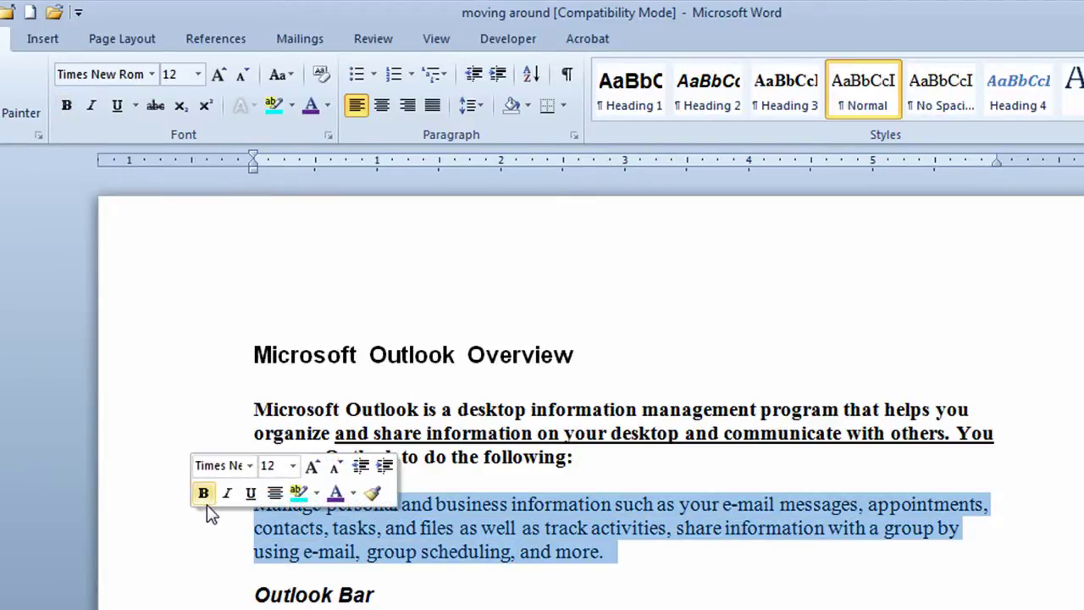
{"action": "left_click", "coordinate": [137, 106]}
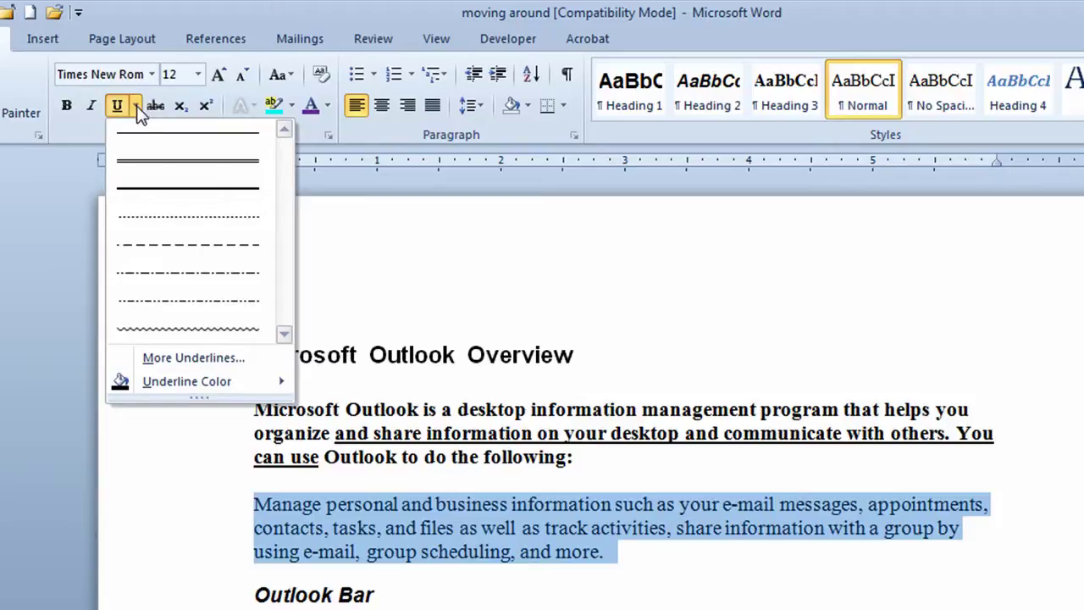
{"action": "left_click", "coordinate": [157, 189]}
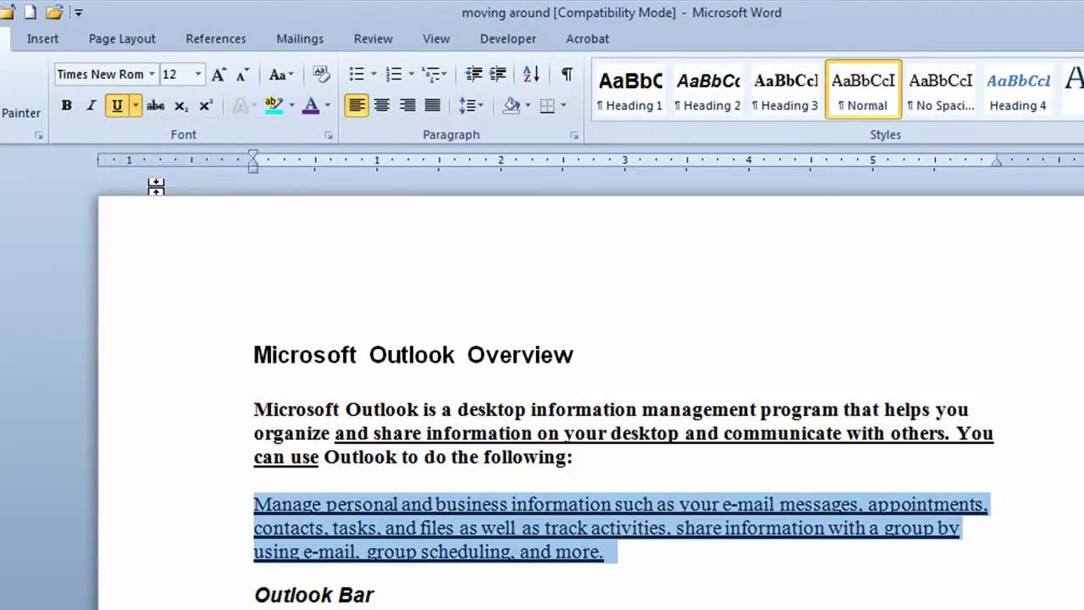
{"action": "left_click", "coordinate": [137, 105]}
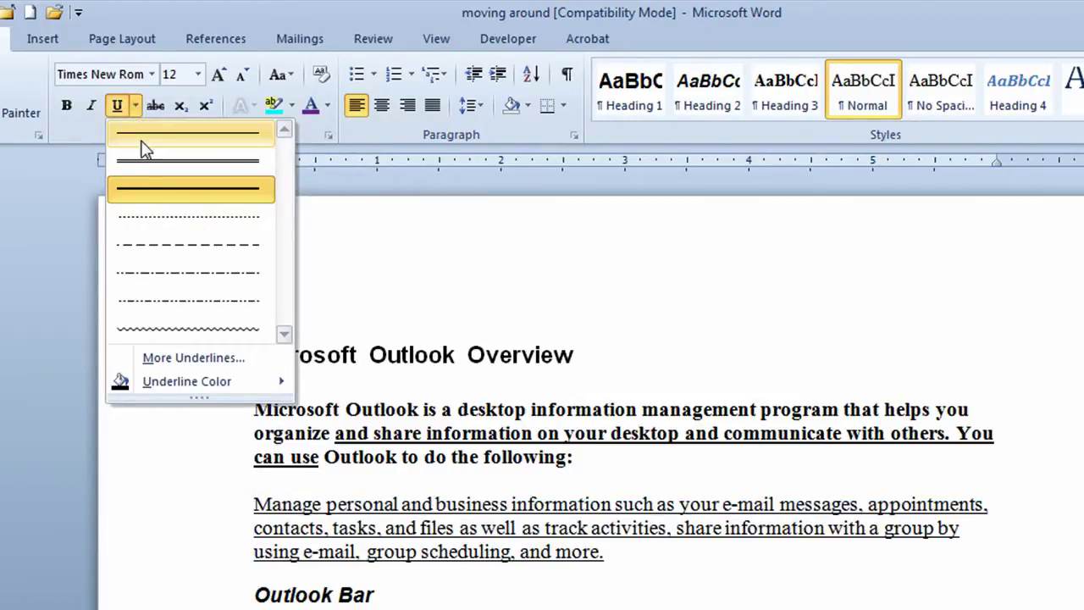
{"action": "mouse_move", "coordinate": [179, 388]}
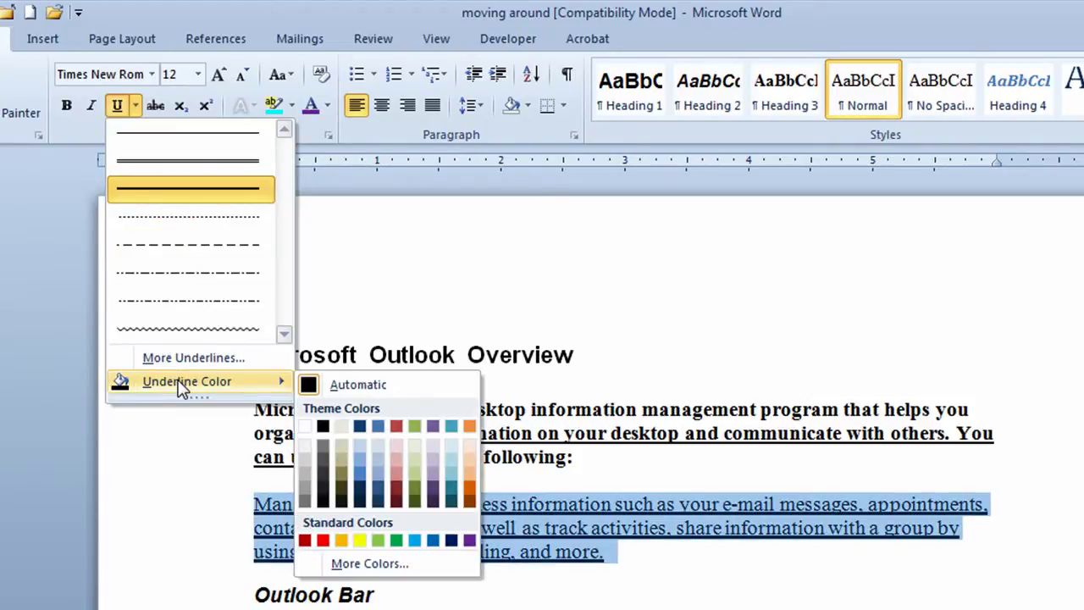
{"action": "left_click", "coordinate": [324, 541]}
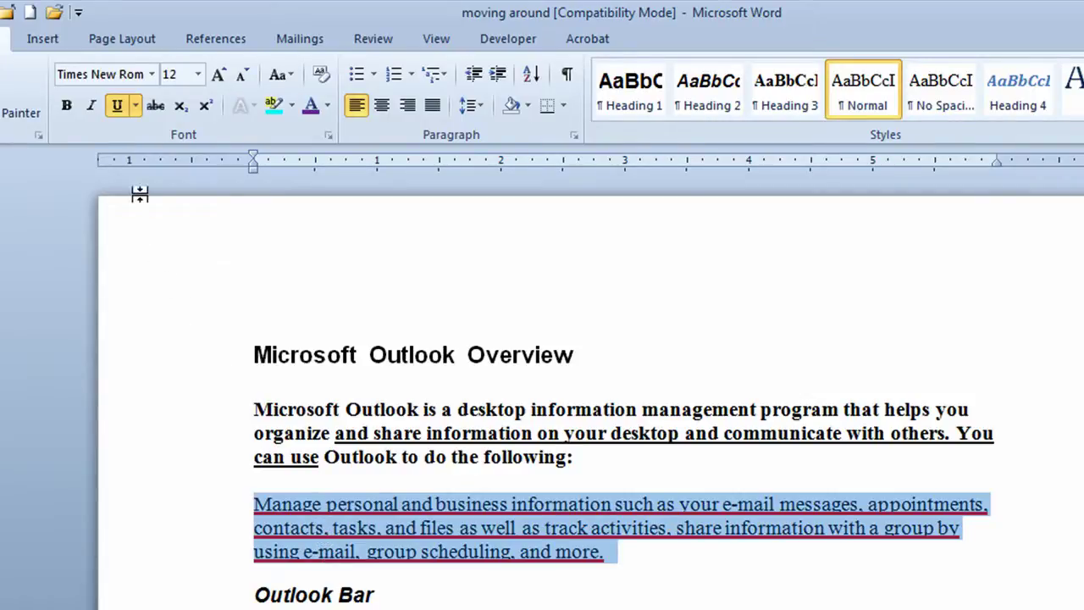
Step: Remove the underline from the "Manage personal" paragraph and look at the available font sizes without changing the size
{"action": "left_click", "coordinate": [116, 109]}
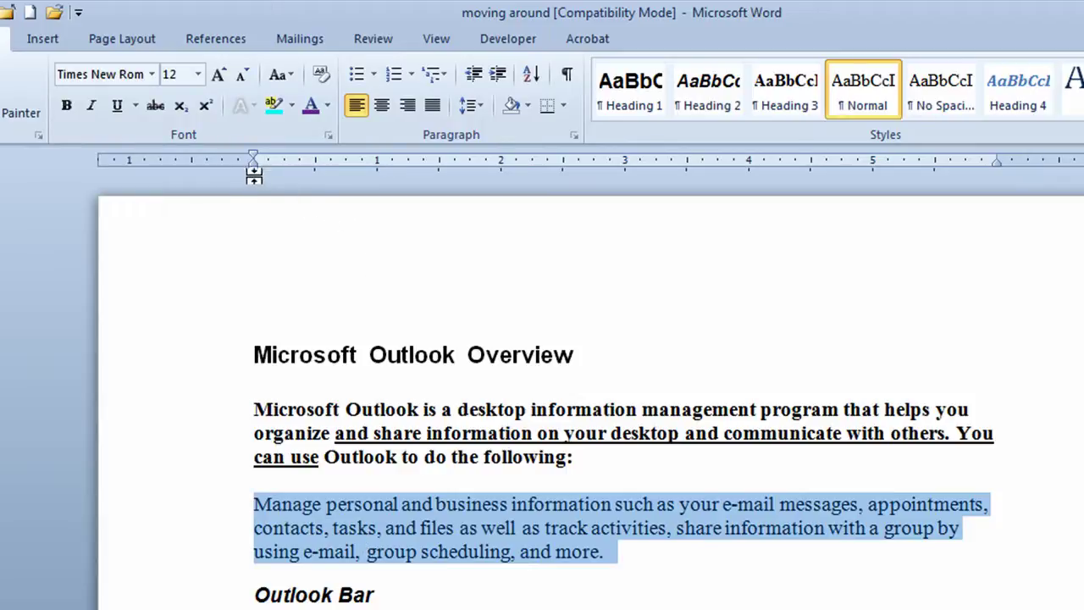
{"action": "left_click", "coordinate": [198, 76]}
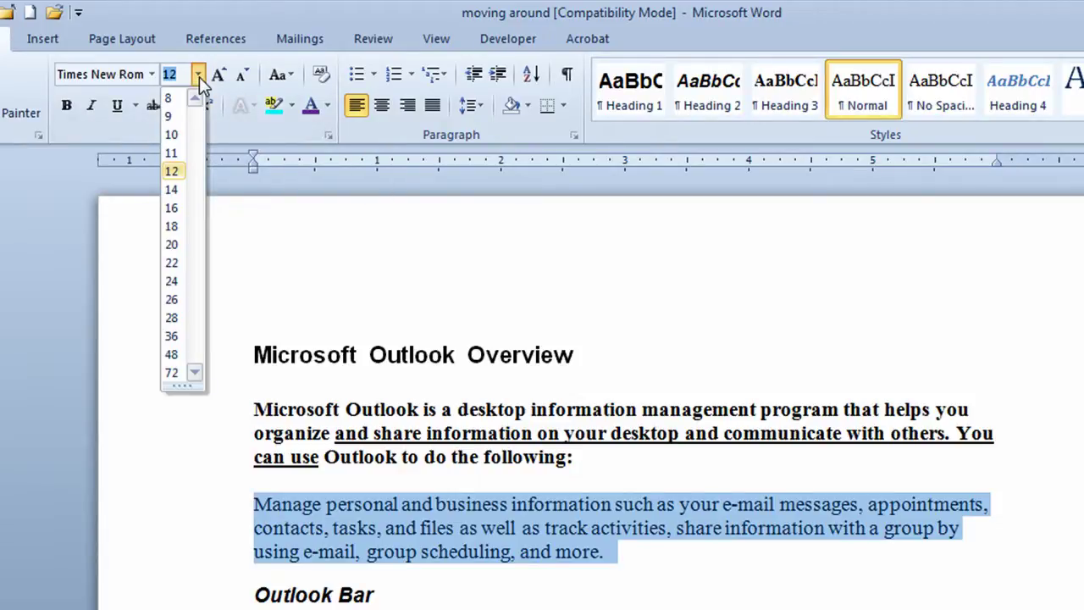
{"action": "left_click", "coordinate": [199, 76]}
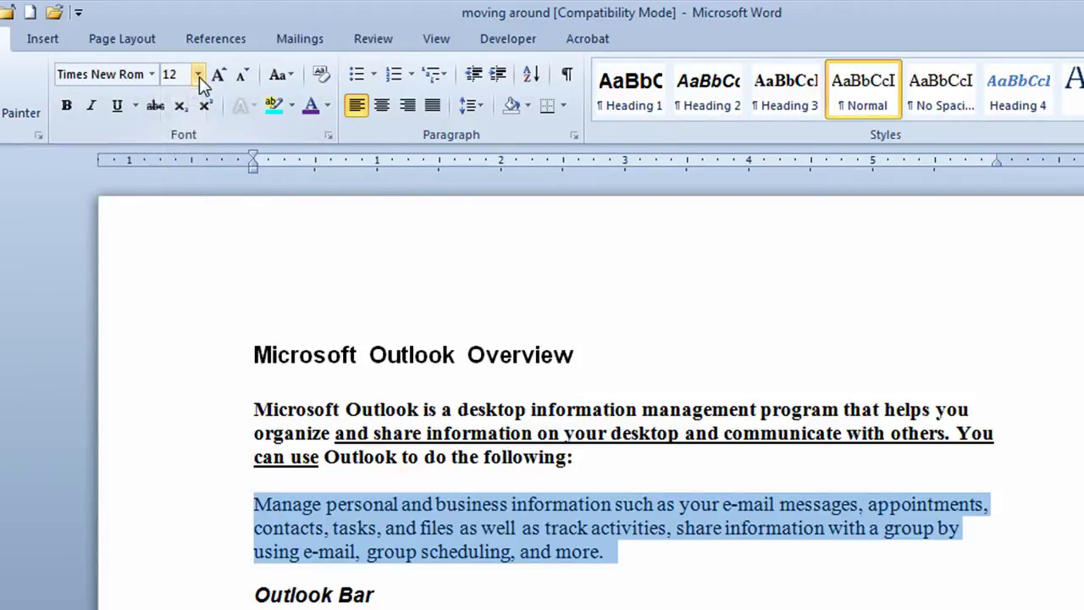
Step: Change the case of the "Manage personal" paragraph to UPPERCASE and then to Capitalize Each Word
{"action": "left_click", "coordinate": [292, 77]}
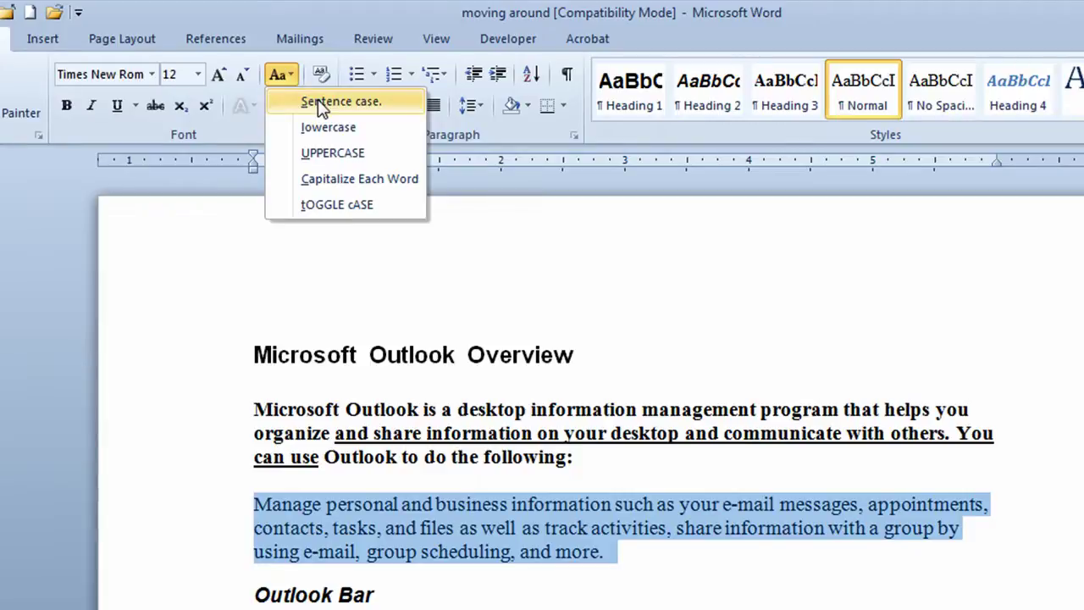
{"action": "left_click", "coordinate": [339, 154]}
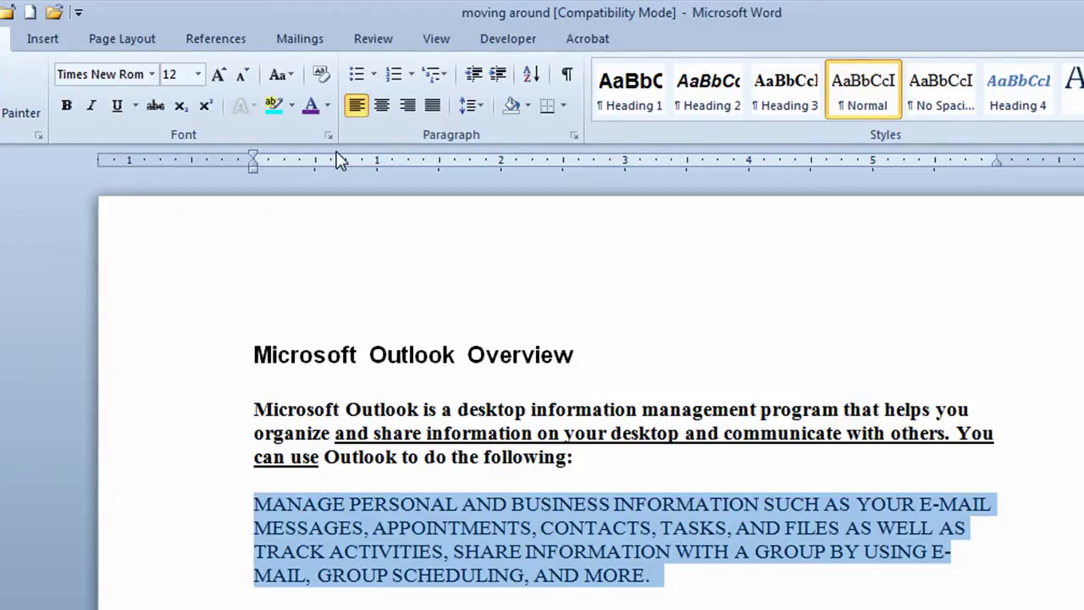
{"action": "left_click", "coordinate": [292, 76]}
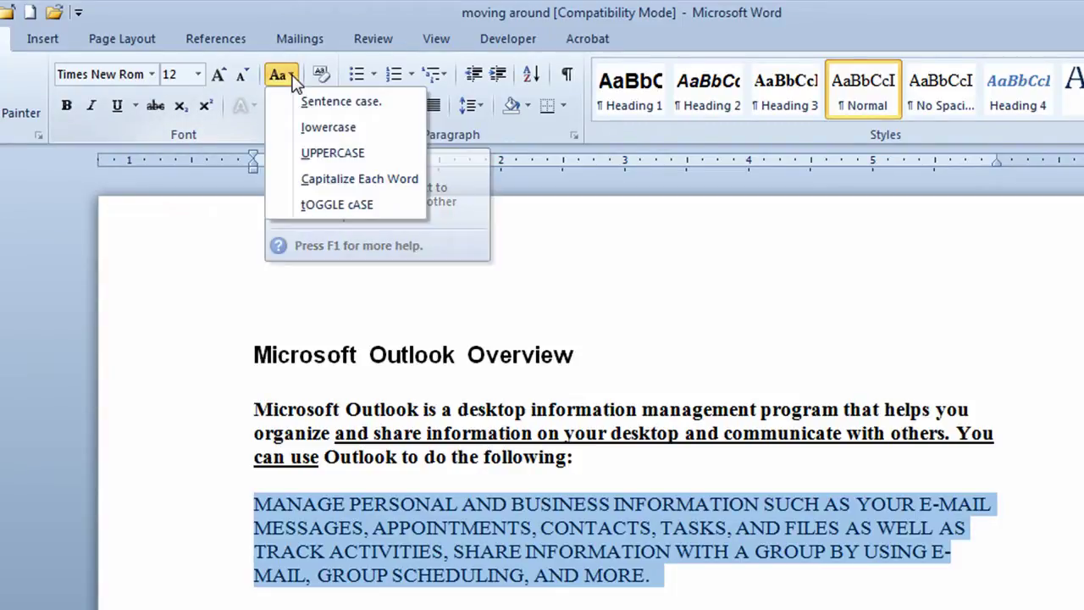
{"action": "left_click", "coordinate": [339, 181]}
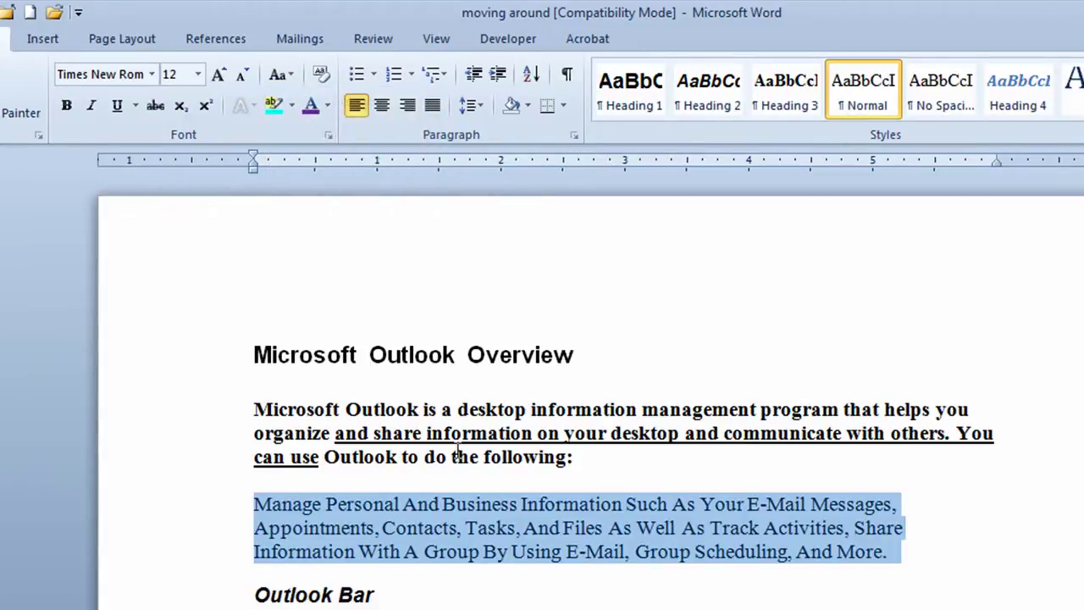
Step: Practise selecting the words "Business Information Such" in the "Manage Personal" paragraph and clear the selection
{"action": "left_click", "coordinate": [454, 510]}
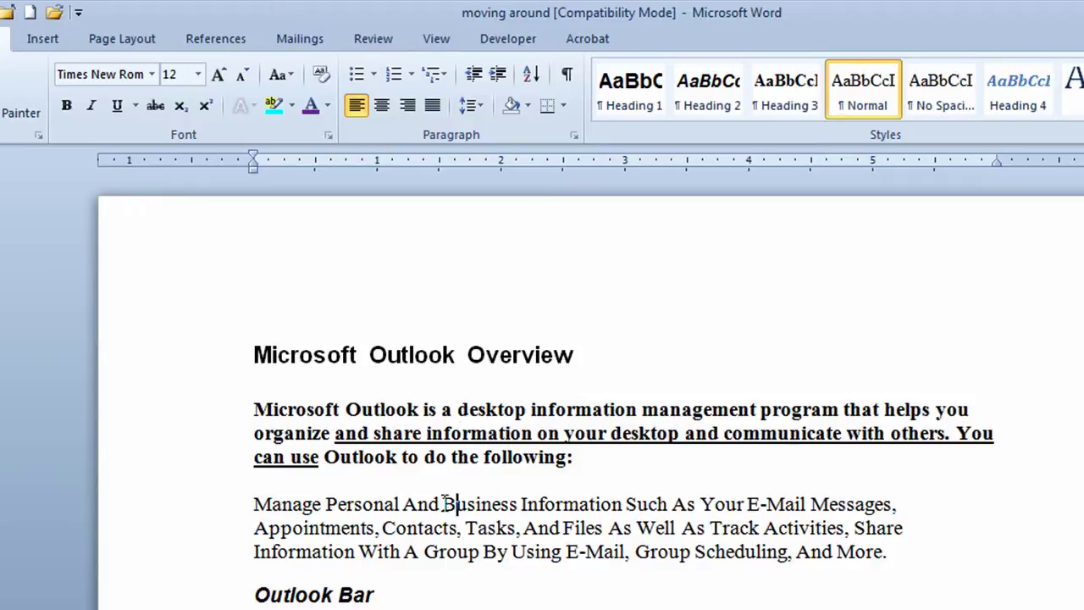
{"action": "left_click_drag", "start_coordinate": [442, 503], "coordinate": [647, 510]}
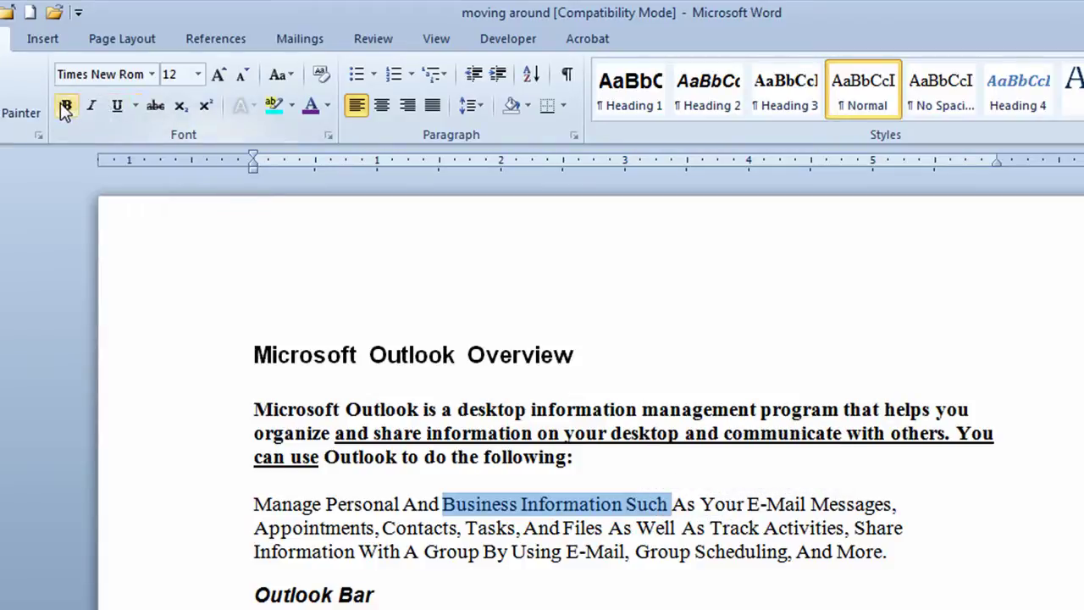
{"action": "left_click", "coordinate": [404, 507]}
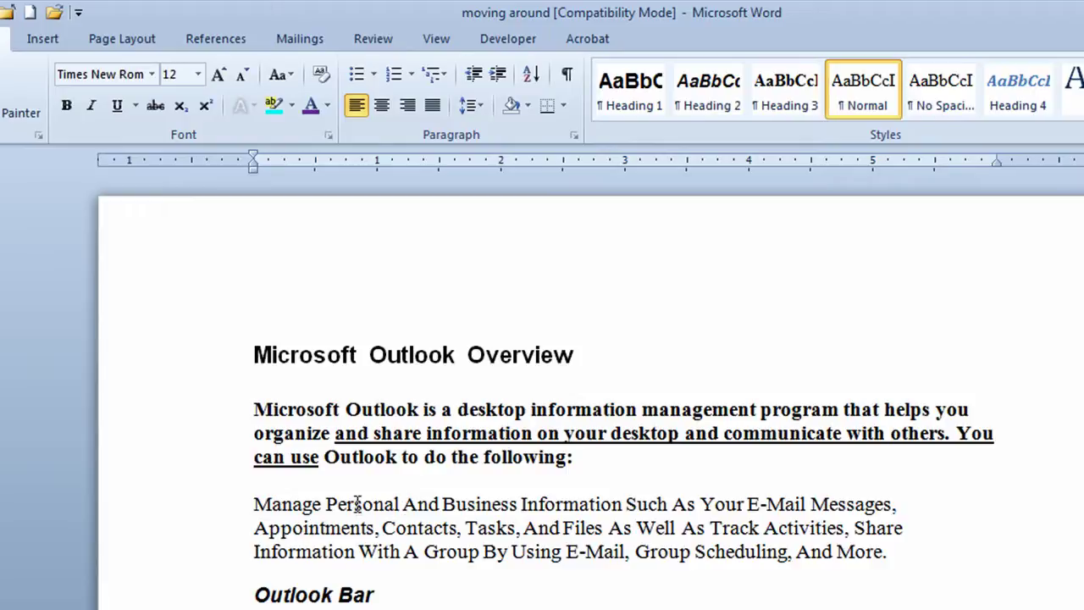
Step: Enlarge the word "Personal" in the "Manage Personal" paragraph by one font size increment and clear the selection
{"action": "double_click", "coordinate": [355, 504]}
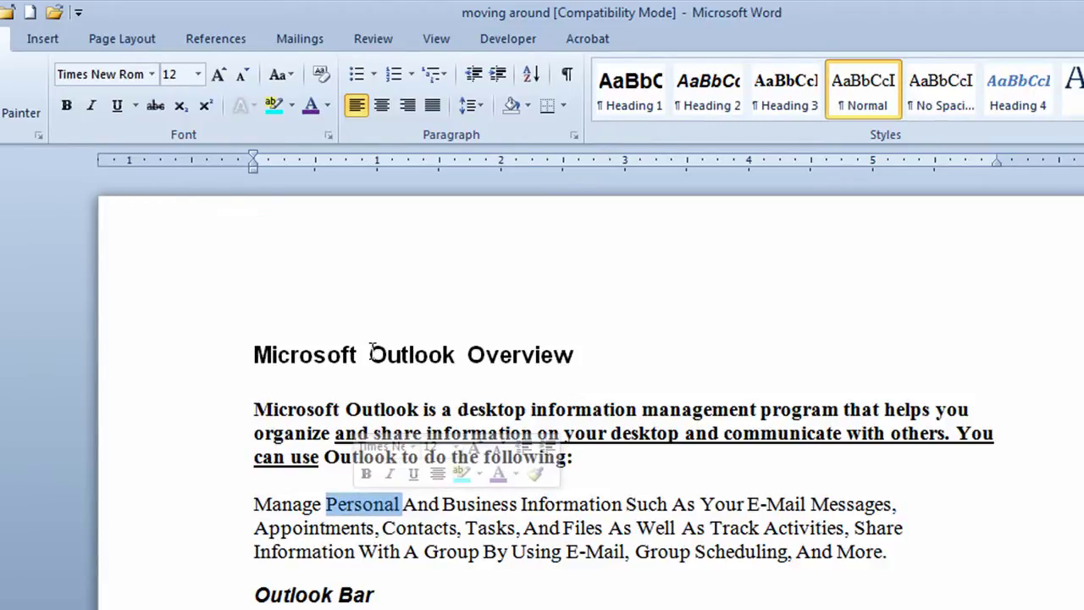
{"action": "left_click", "coordinate": [218, 76]}
{"action": "left_click", "coordinate": [537, 508]}
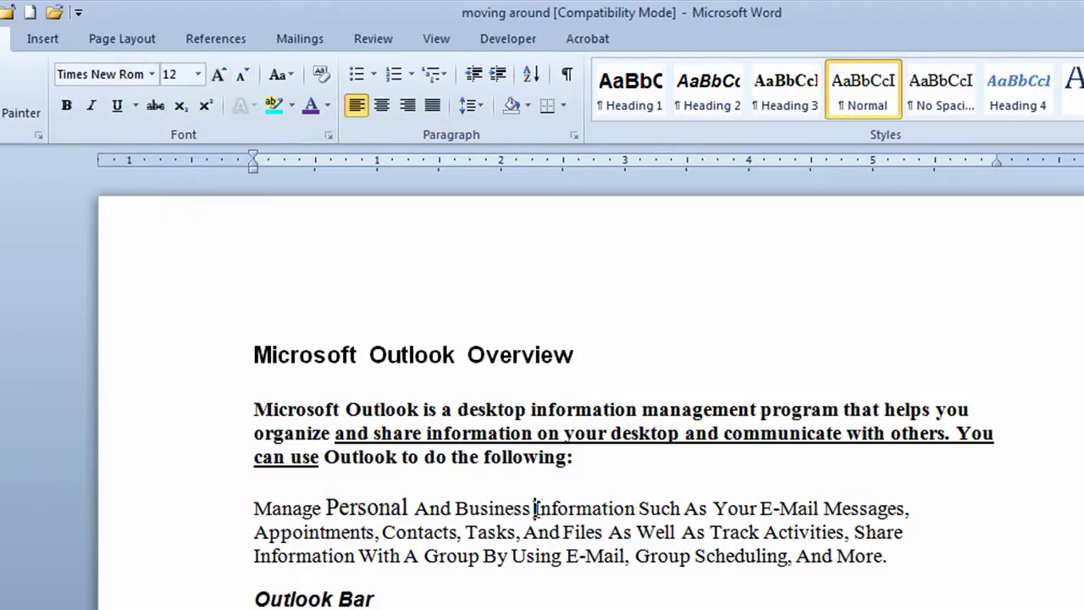
Step: Select the second line of the "Manage Personal" paragraph, extending the selection to the whole paragraph and the entire document
{"action": "left_click", "coordinate": [189, 542]}
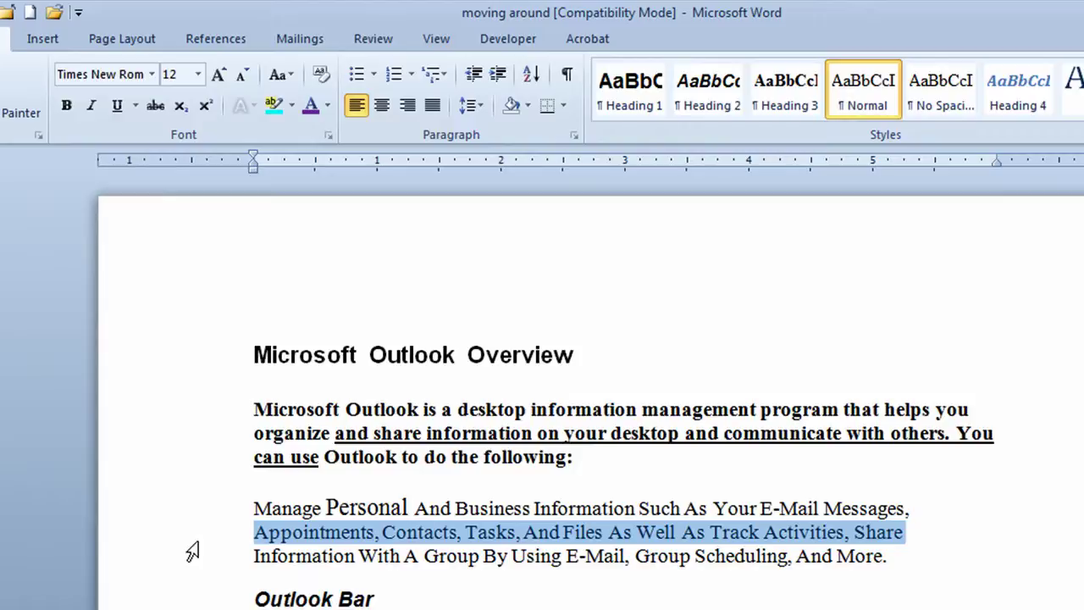
{"action": "double_click", "coordinate": [193, 552]}
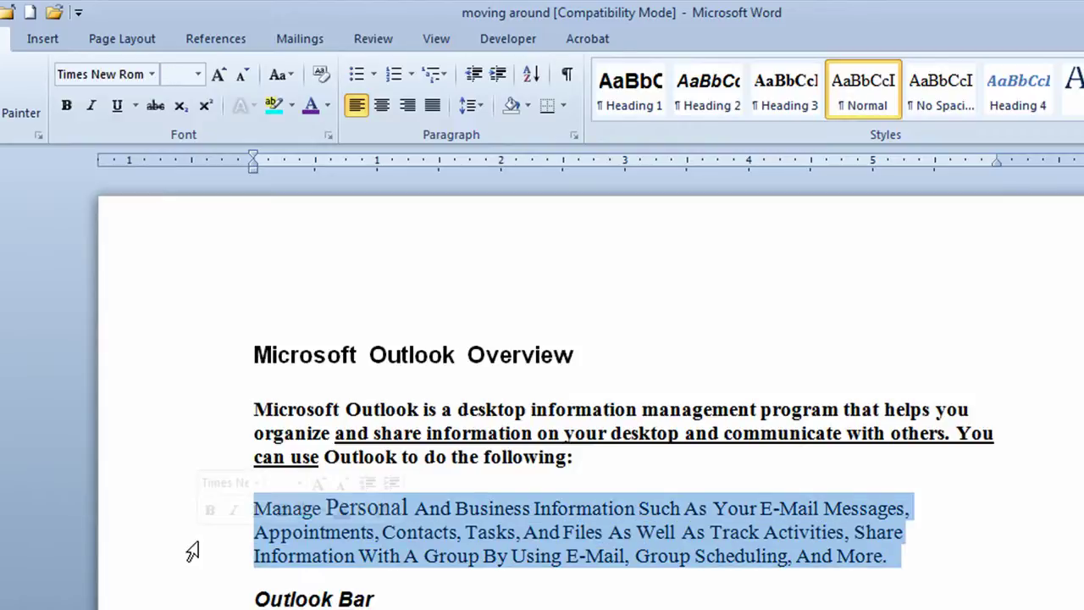
{"action": "triple_click", "coordinate": [192, 552]}
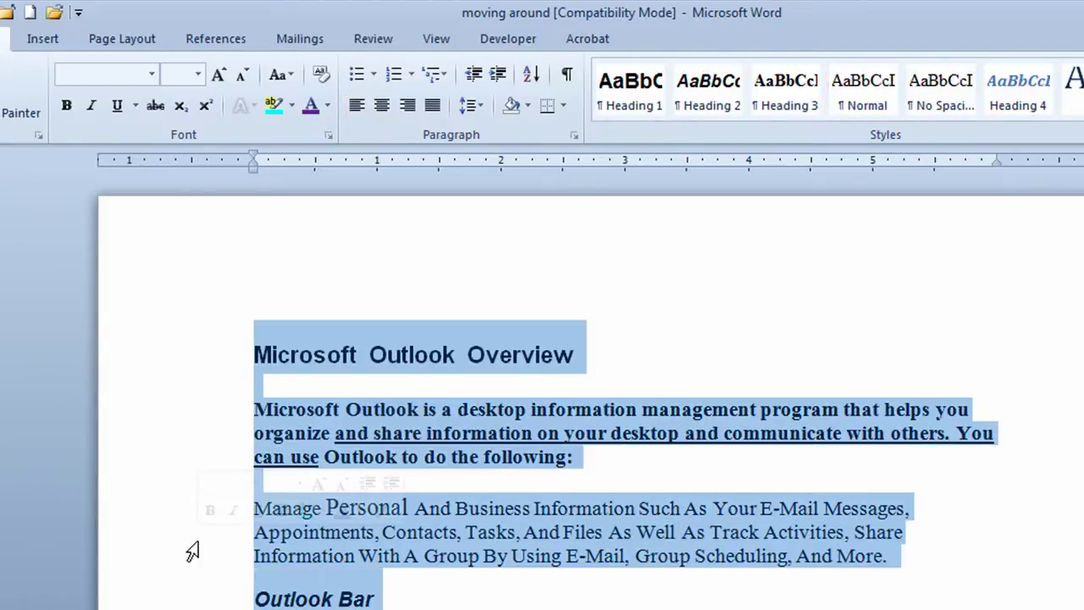